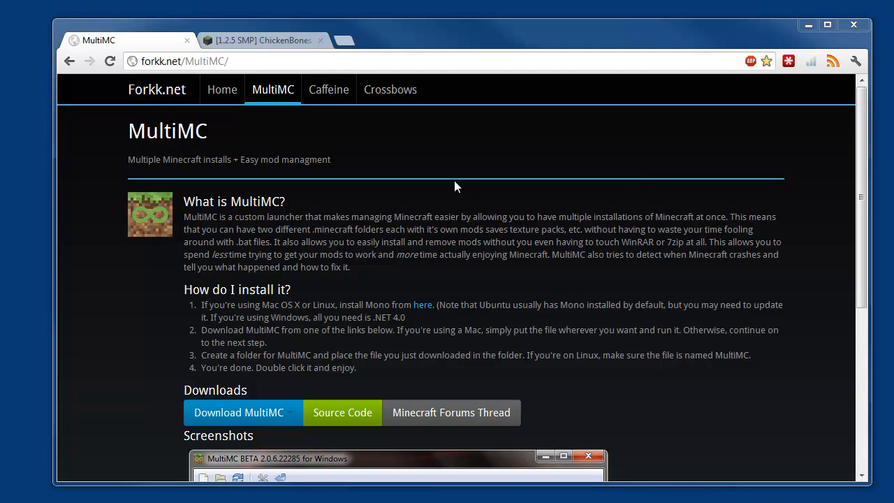
# Check the MultiMC download options for each operating system on the forkk.net/MultiMC page.
pyautogui.moveTo(239, 62); pyautogui.dragTo(123, 63)
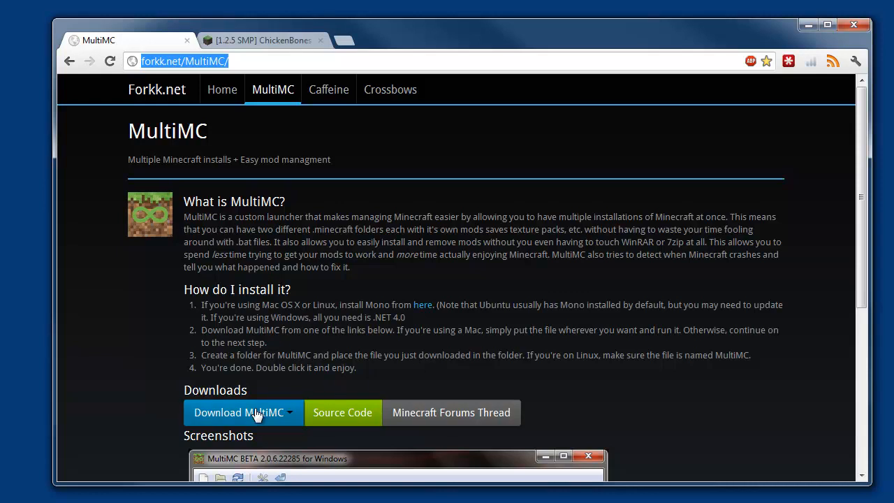
pyautogui.click(292, 415)
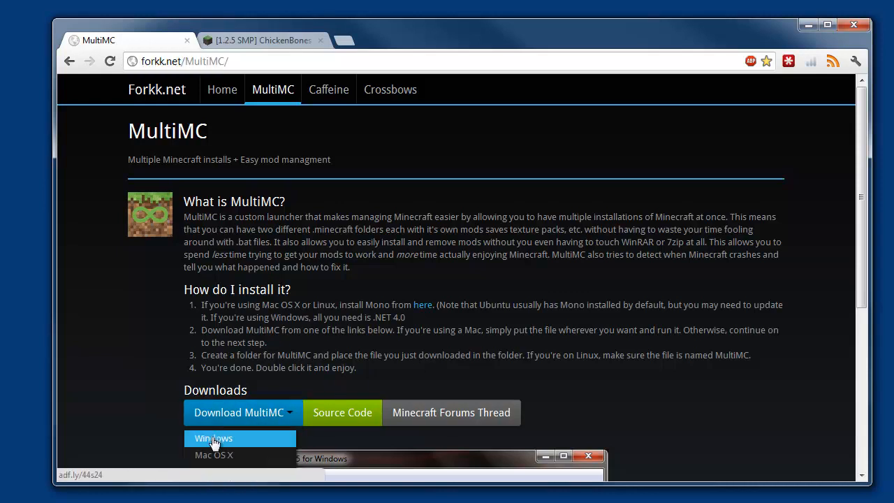
pyautogui.click(296, 412)
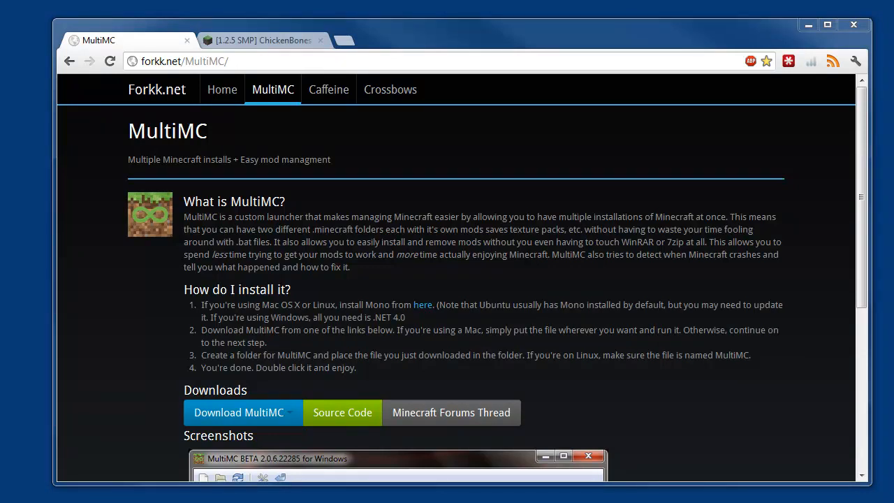
# Switch to Windows Explorer and create a folder named Minecraft in the root of the C: drive.
pyautogui.hotkey('alt', 'Tab')
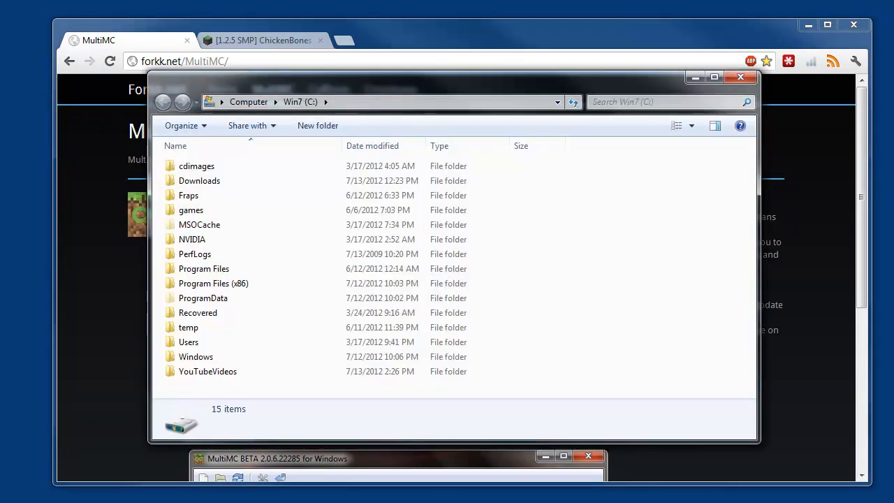
pyautogui.click(252, 102)
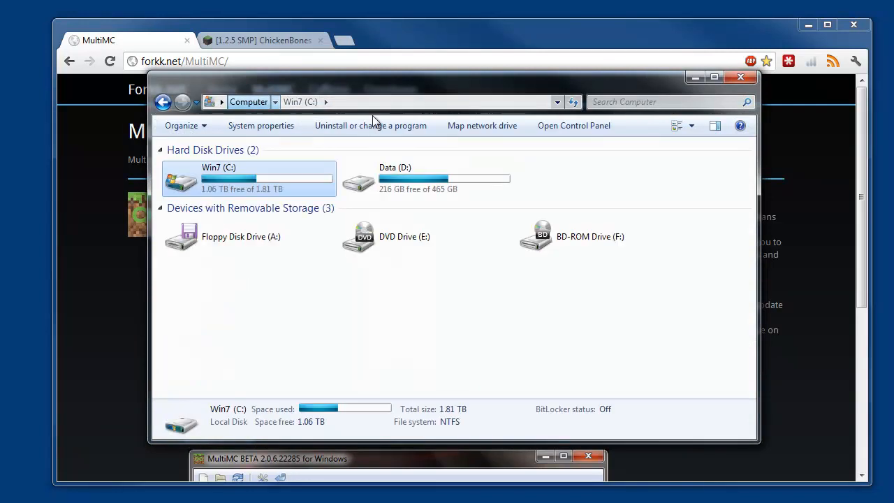
pyautogui.doubleClick(224, 183)
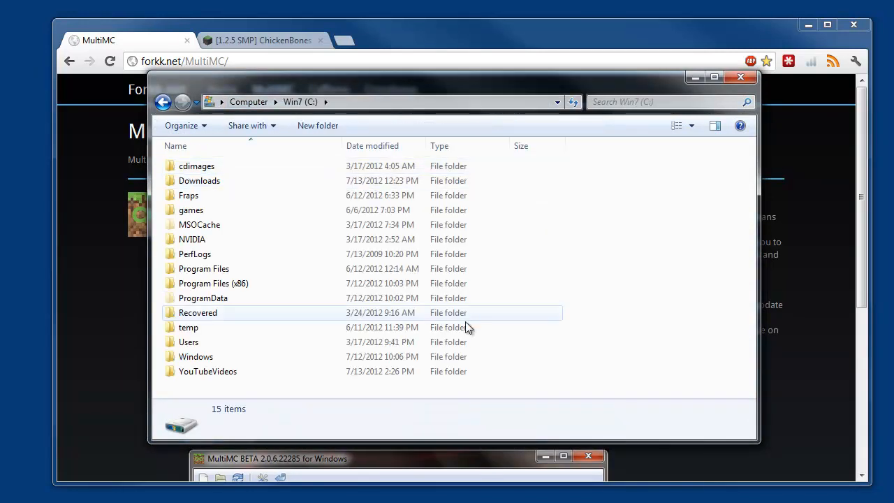
pyautogui.rightClick(240, 385)
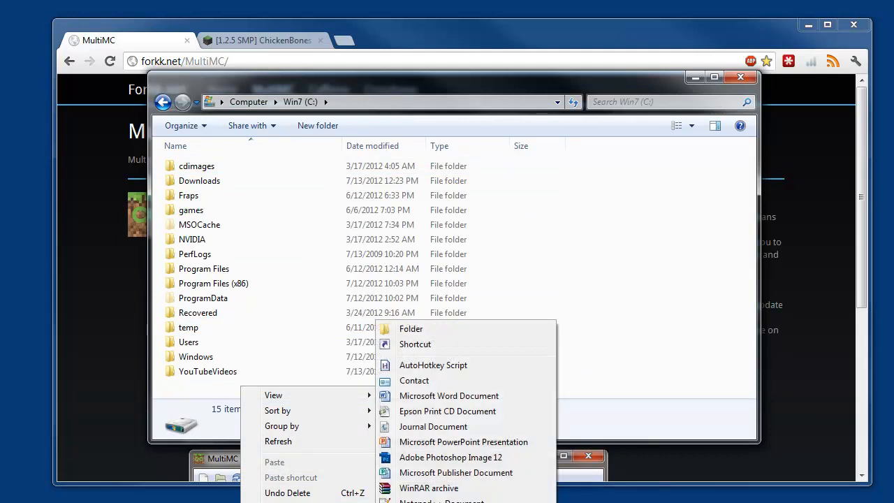
pyautogui.click(417, 327)
pyautogui.write('Mi')
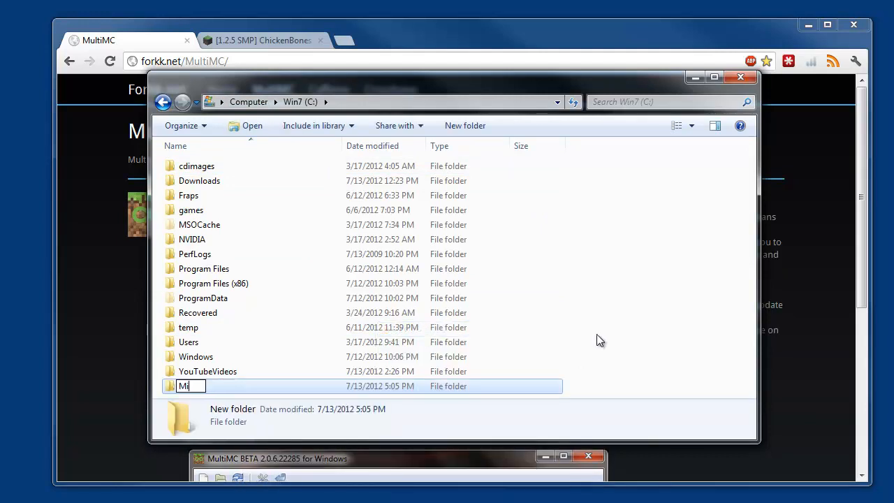
pyautogui.write('necraft')
pyautogui.press('Return')
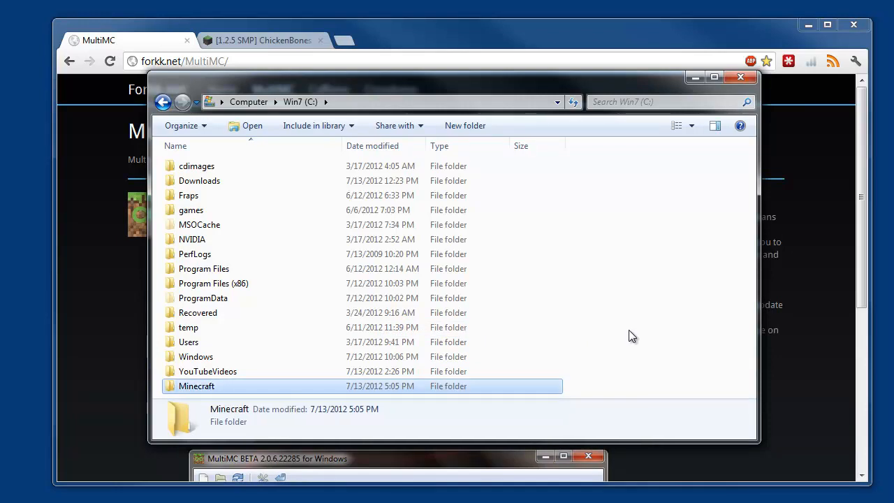
# Copy the downloaded MultiMC.exe into the C:\Minecraft folder.
pyautogui.doubleClick(190, 386)
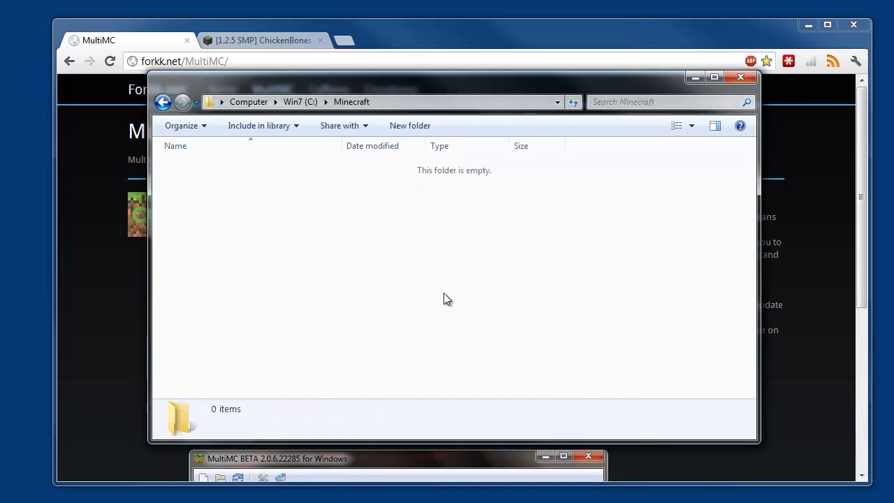
pyautogui.moveTo(485, 88); pyautogui.dragTo(473, 86)
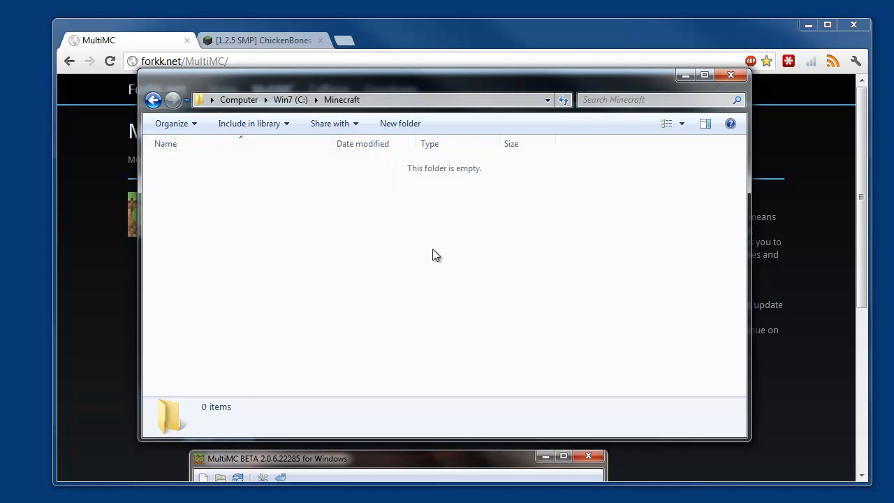
pyautogui.moveTo(436, 87); pyautogui.dragTo(439, 92)
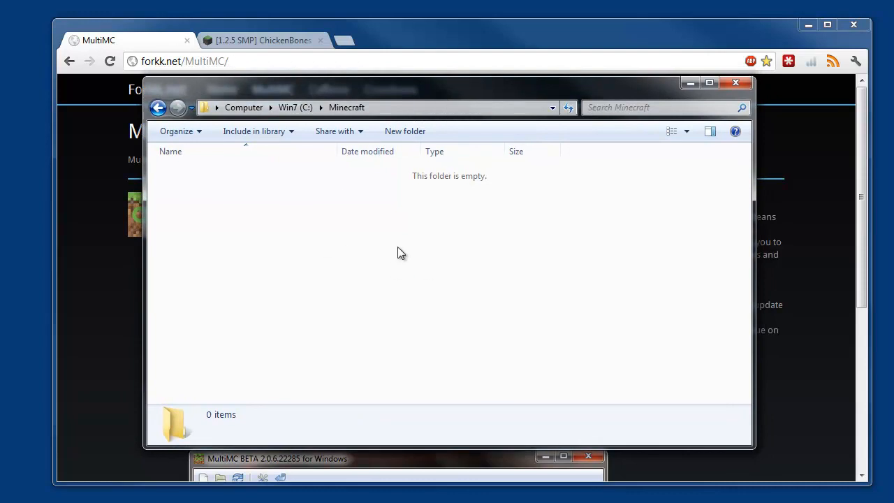
pyautogui.moveTo(413, 91); pyautogui.dragTo(410, 93)
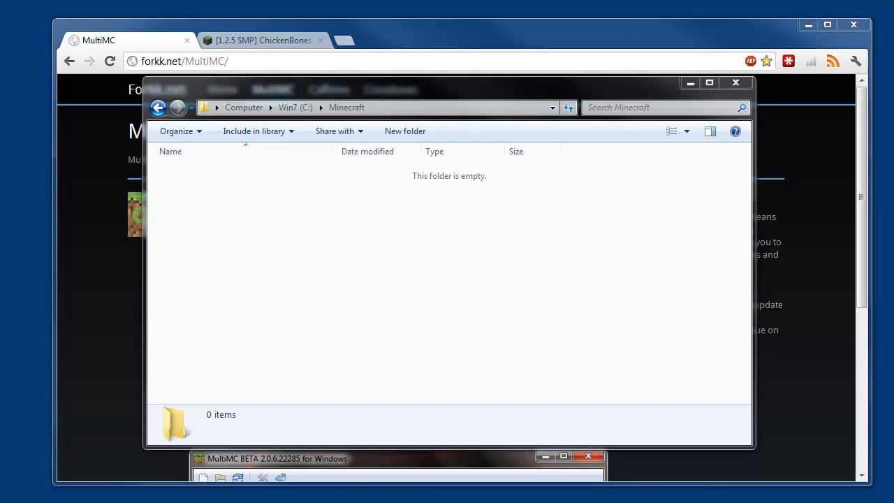
pyautogui.moveTo(0, 245); pyautogui.dragTo(336, 254)
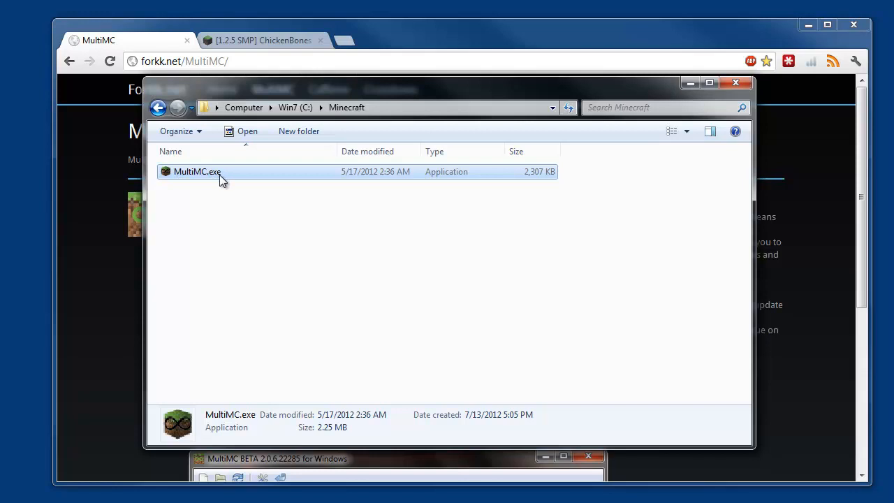
pyautogui.moveTo(405, 94); pyautogui.dragTo(412, 94)
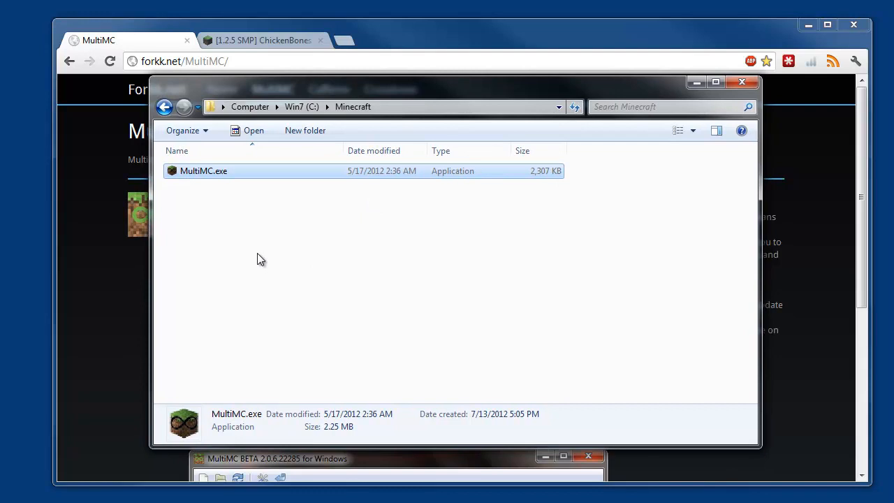
# Create a folder named MinecraftMods_125 beside MultiMC.exe in the Minecraft folder.
pyautogui.rightClick(252, 211)
pyautogui.moveTo(313, 390)
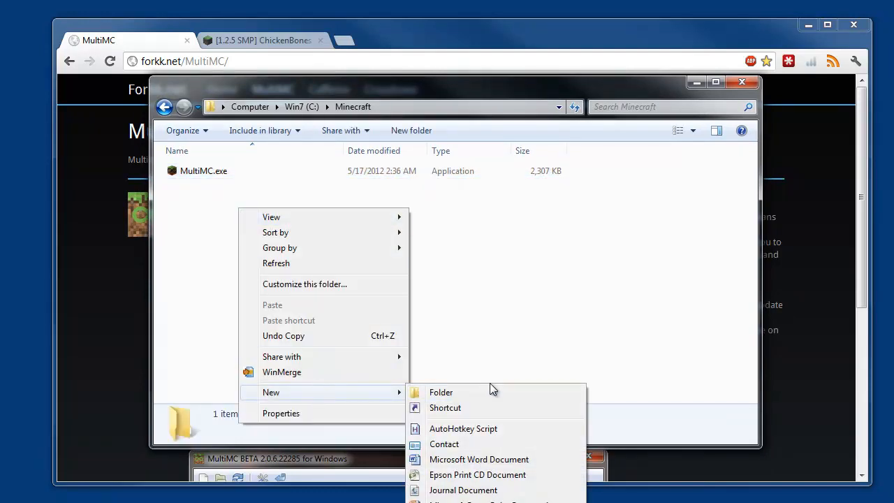
pyautogui.click(479, 392)
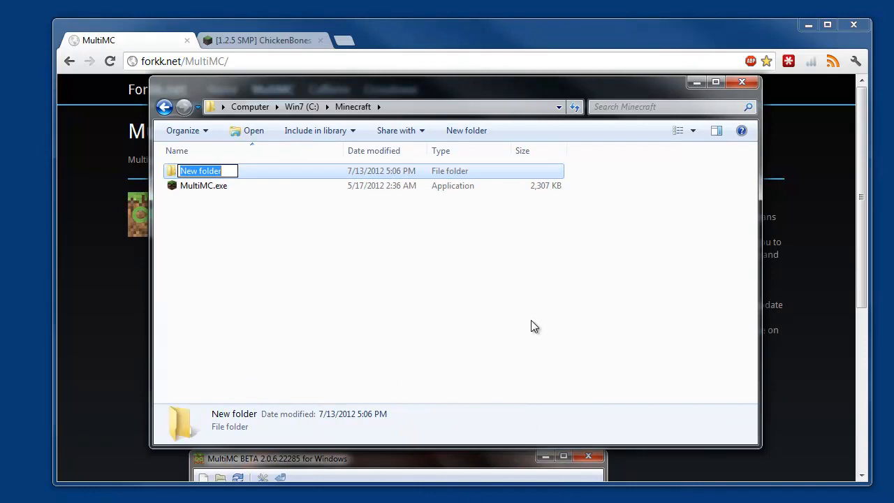
pyautogui.write('Minecr')
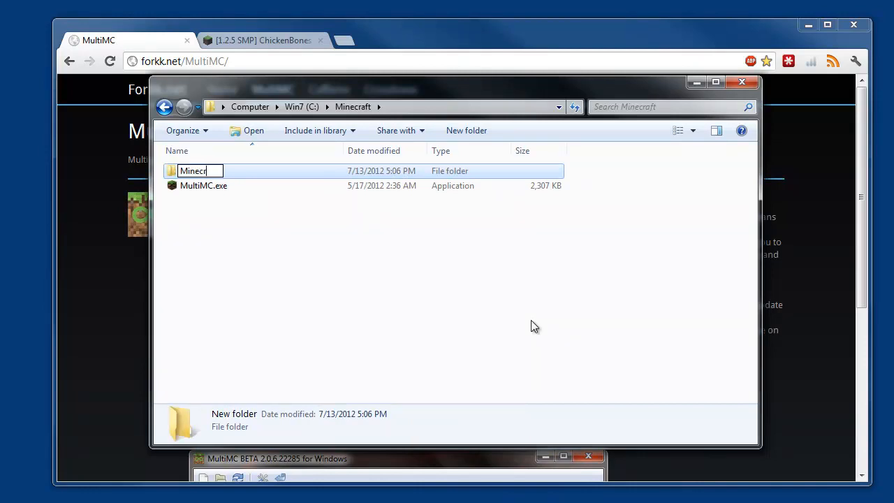
pyautogui.write('aftMods')
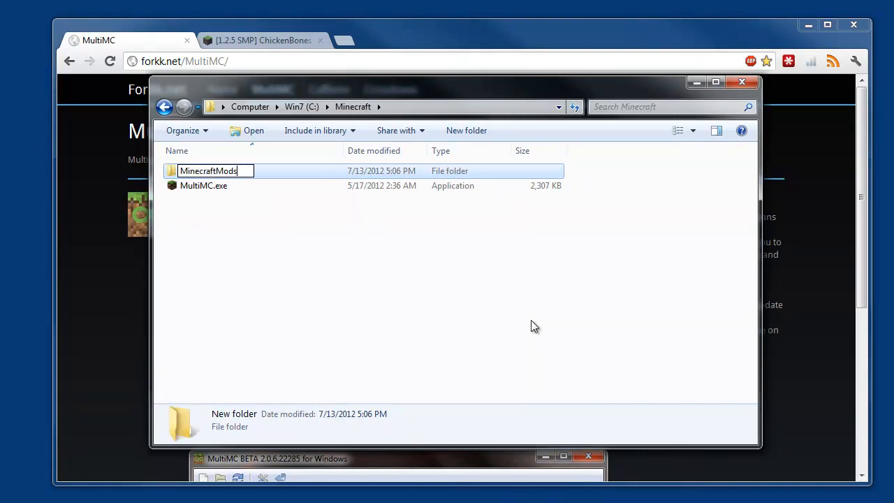
pyautogui.write('_125')
pyautogui.press('Return')
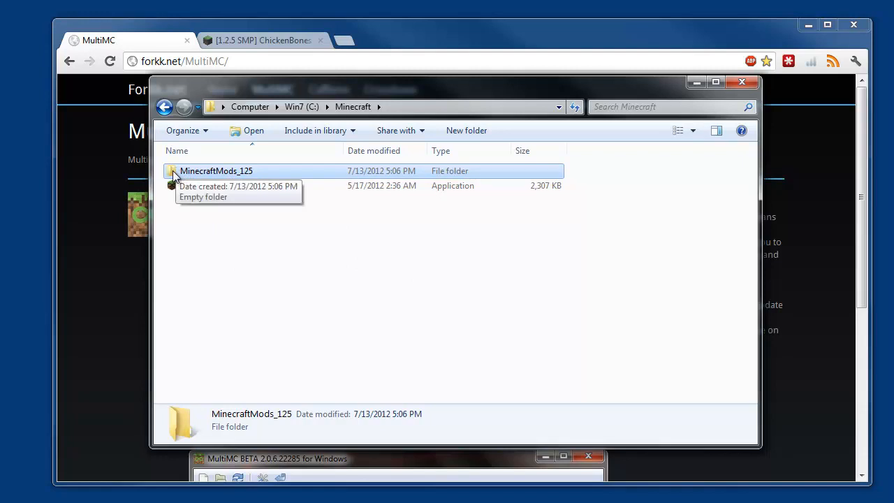
# Create a subfolder named ClientJar inside the MinecraftMods_125 folder.
pyautogui.doubleClick(174, 176)
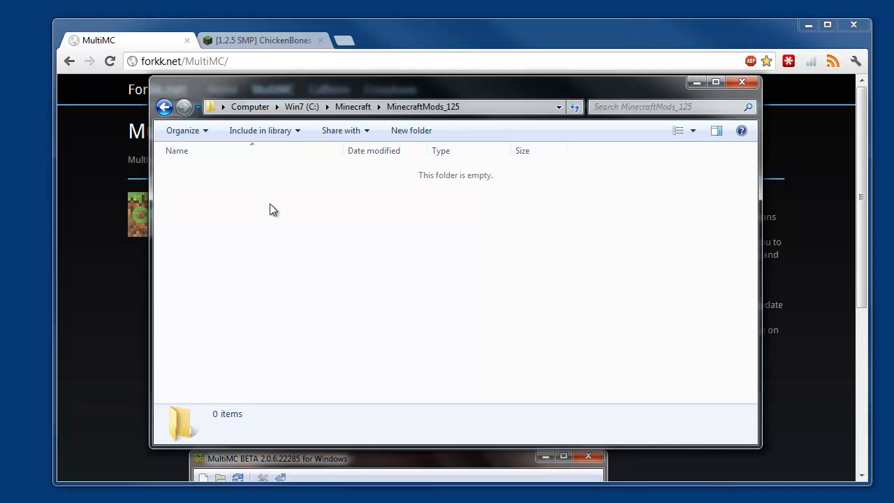
pyautogui.rightClick(238, 181)
pyautogui.moveTo(308, 369)
pyautogui.click(454, 367)
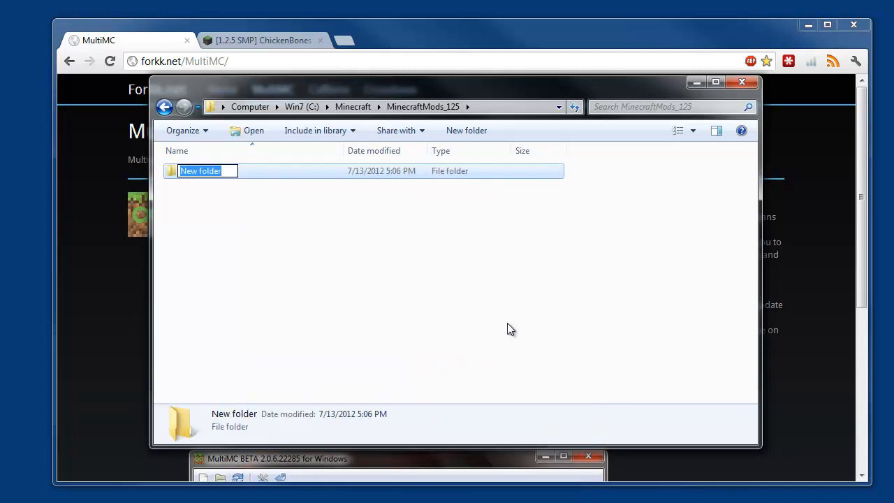
pyautogui.write('Clien')
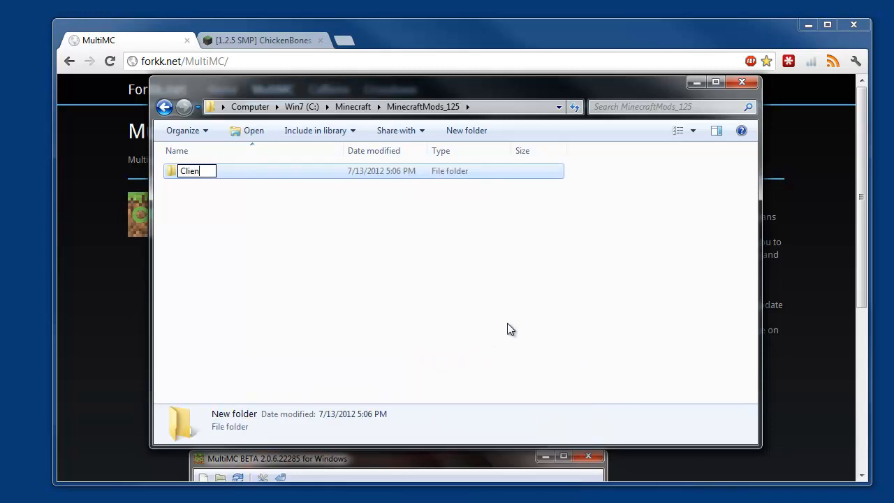
pyautogui.write('tJar')
pyautogui.press('Return')
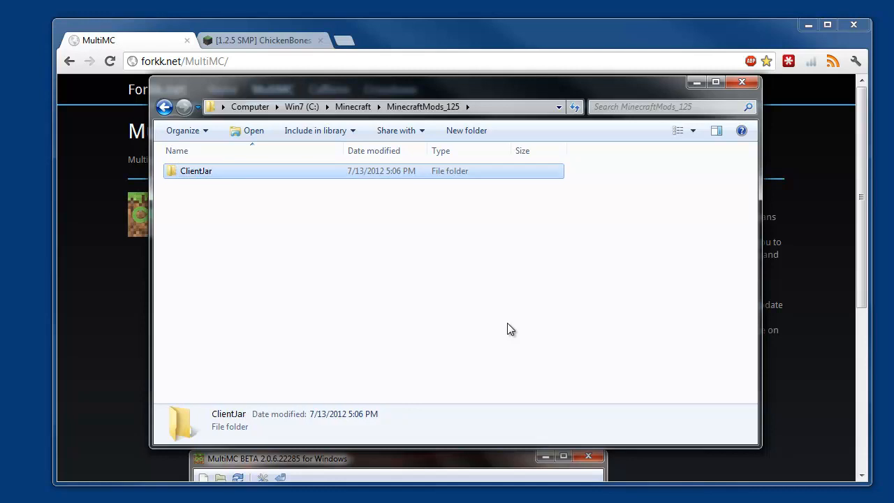
# Create a second subfolder named ClientMods alongside ClientJar in MinecraftMods_125.
pyautogui.rightClick(406, 232)
pyautogui.moveTo(455, 418)
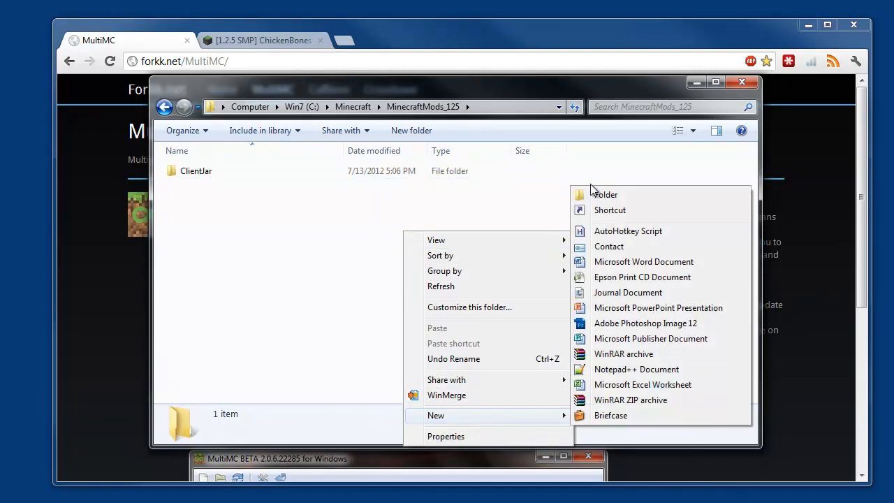
pyautogui.click(593, 192)
pyautogui.write('ClientMod')
pyautogui.press('Return')
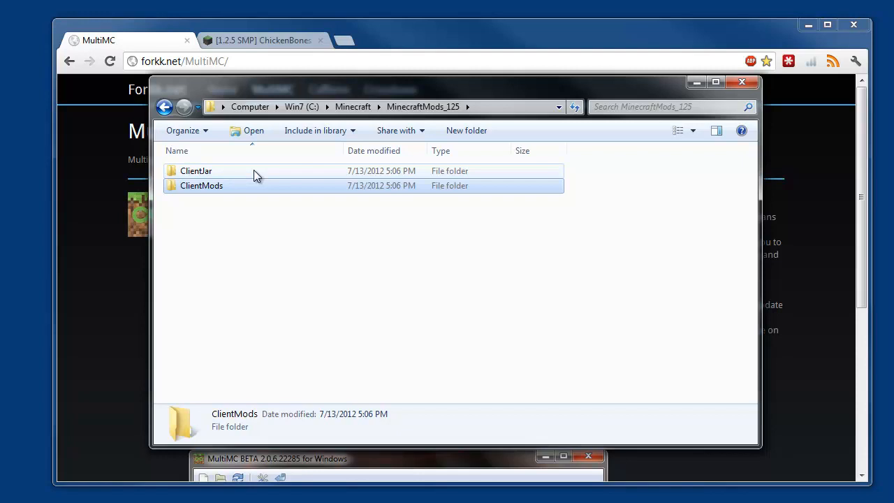
pyautogui.click(260, 233)
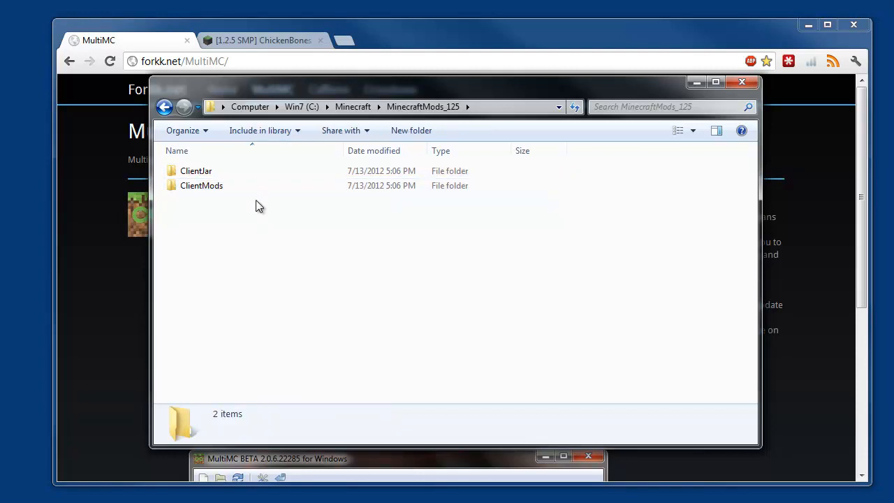
pyautogui.click(208, 176)
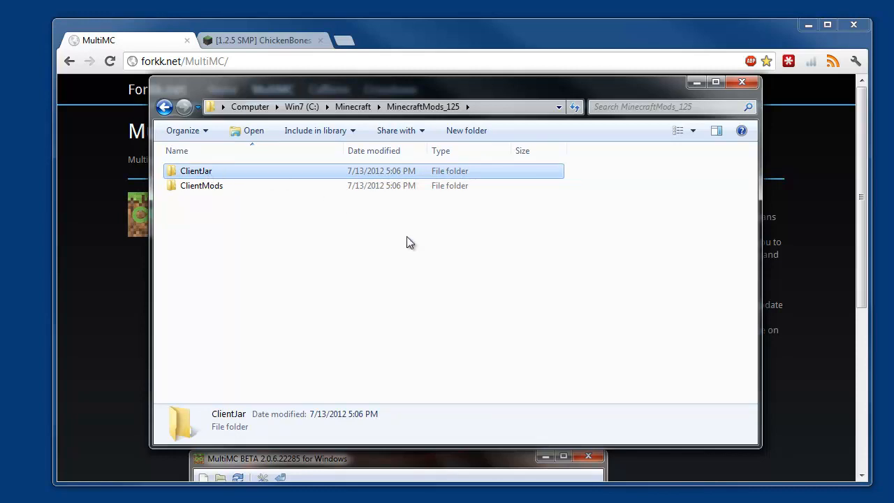
pyautogui.click(222, 186)
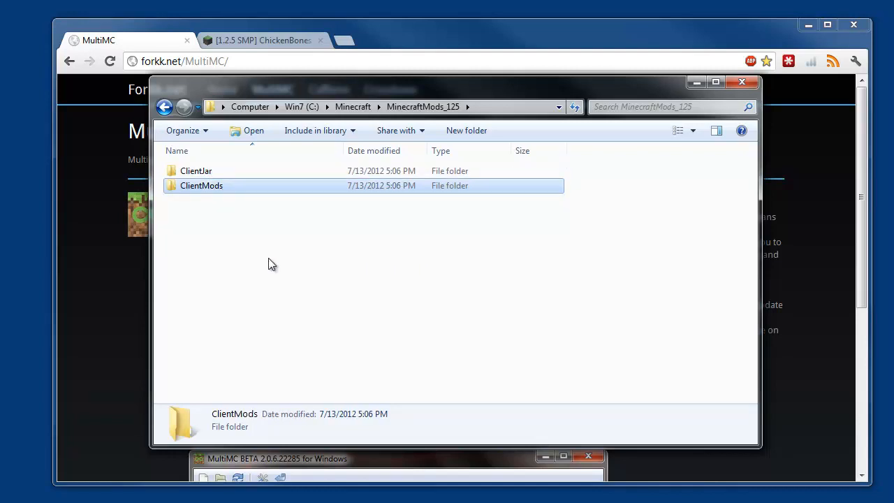
pyautogui.click(294, 246)
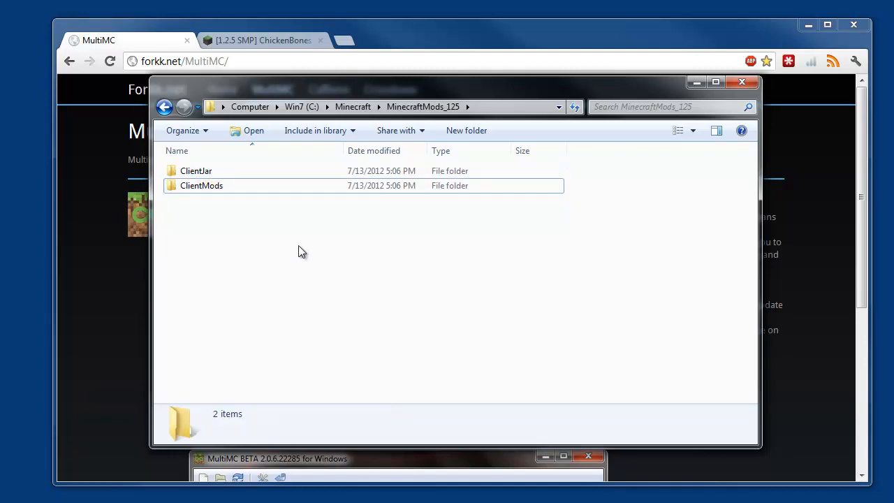
pyautogui.click(211, 185)
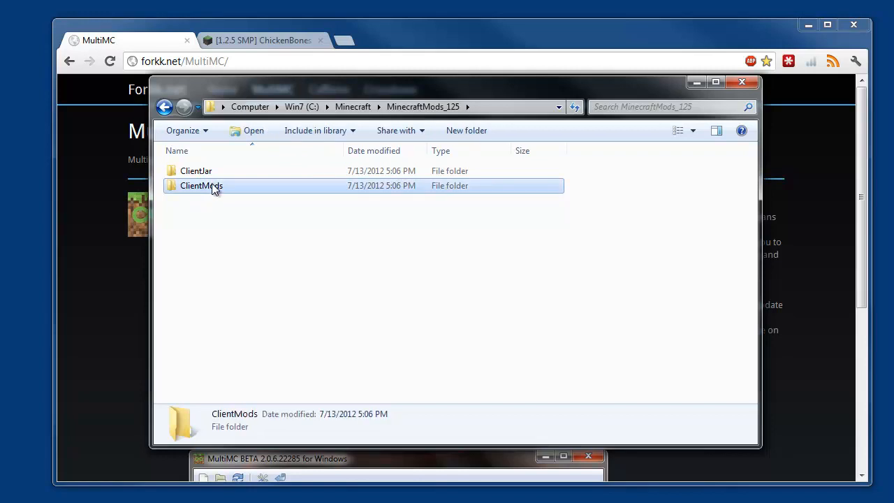
pyautogui.click(280, 224)
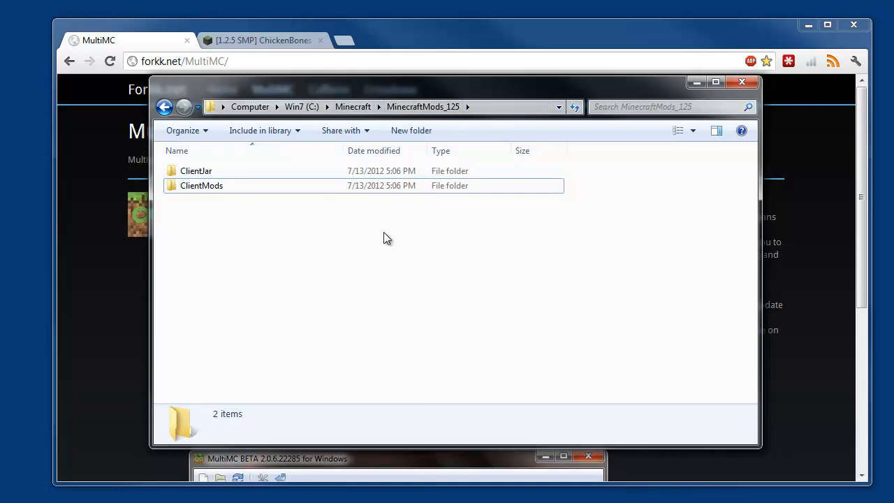
# Return to the Minecraft folder and launch MultiMC.exe.
pyautogui.click(362, 109)
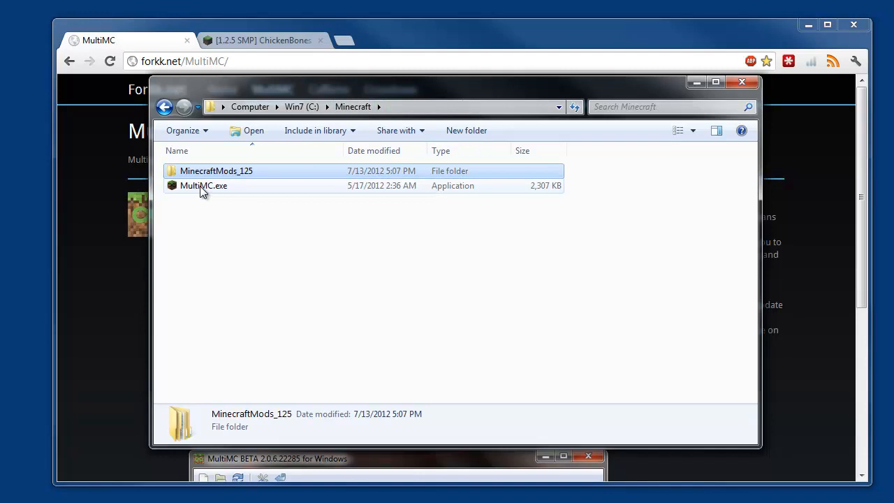
pyautogui.doubleClick(199, 186)
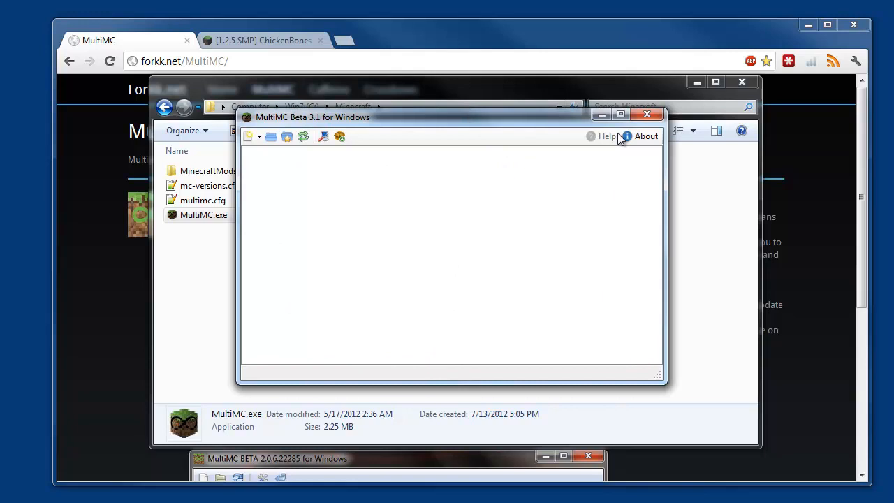
pyautogui.moveTo(432, 119)
pyautogui.mouseDown()
pyautogui.moveTo(428, 126)
pyautogui.moveTo(430, 115)
pyautogui.mouseUp()
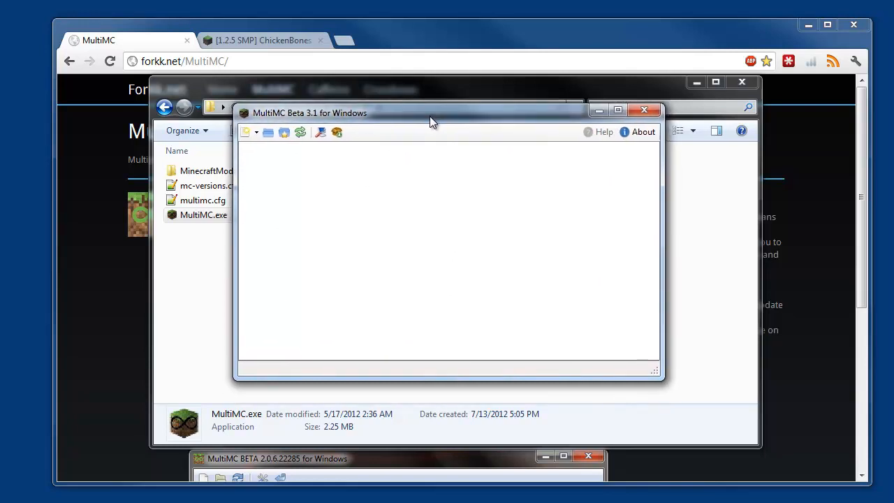
# Create a new MultiMC instance named Vanilla.
pyautogui.click(246, 133)
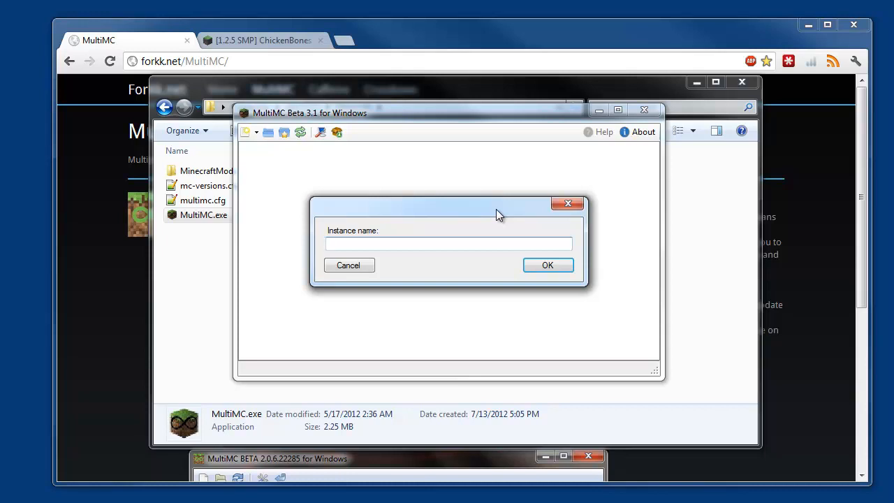
pyautogui.write('Vanilla')
pyautogui.press('Return')
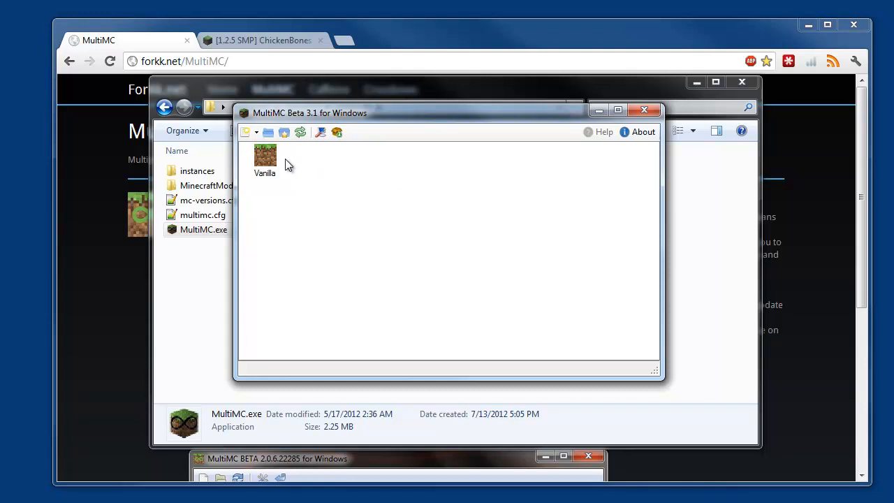
# Launch the Vanilla instance and enter the Minecraft account username and password in the login dialog.
pyautogui.doubleClick(265, 160)
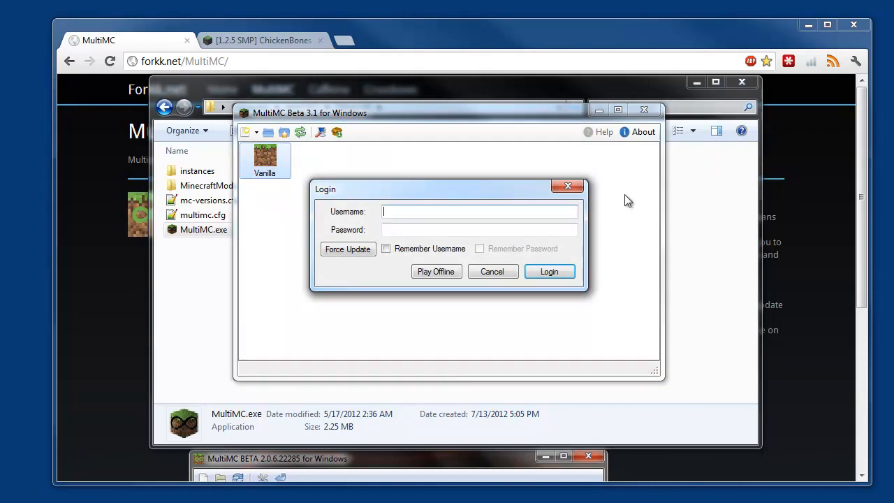
pyautogui.write('??????????')
pyautogui.press('BackSpace')
pyautogui.press('BackSpace')
pyautogui.press('BackSpace')
pyautogui.press('BackSpace')
pyautogui.press('BackSpace')
pyautogui.press('BackSpace')
pyautogui.press('BackSpace')
pyautogui.press('BackSpace')
pyautogui.write('?????????????????')
pyautogui.press('Tab')
pyautogui.write('?????????')
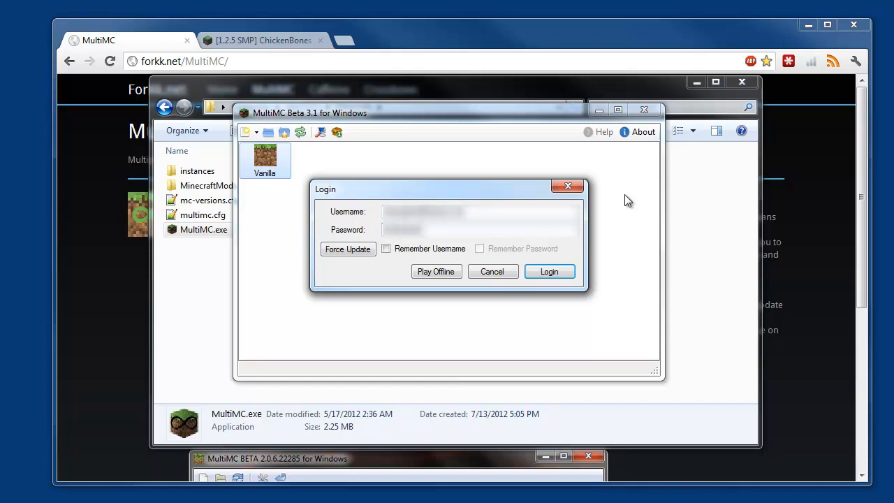
# Enable Remember Username and Remember Password, and log in to start Minecraft.
pyautogui.click(387, 251)
pyautogui.click(480, 249)
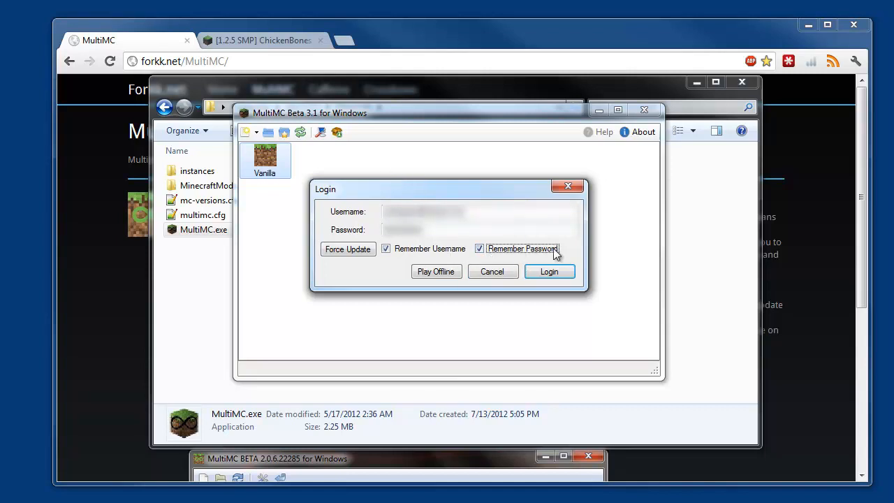
pyautogui.click(550, 272)
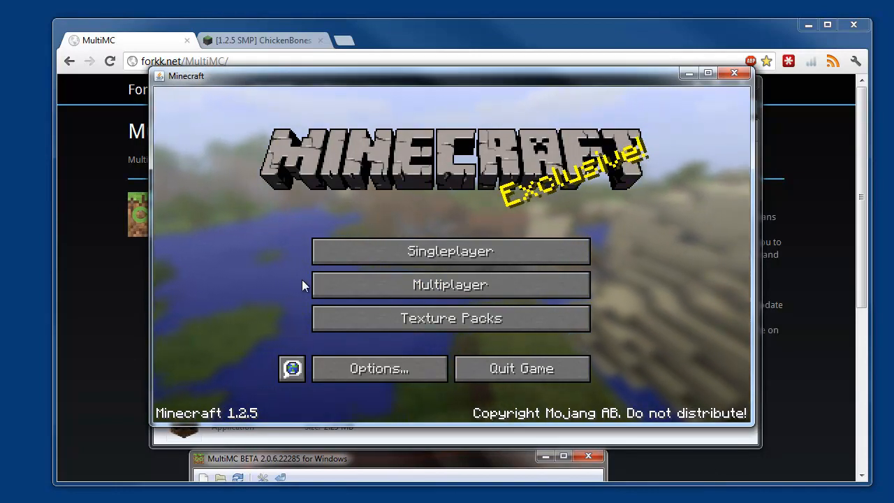
# View the singleplayer world list in Minecraft and quit the game from the main menu.
pyautogui.click(470, 256)
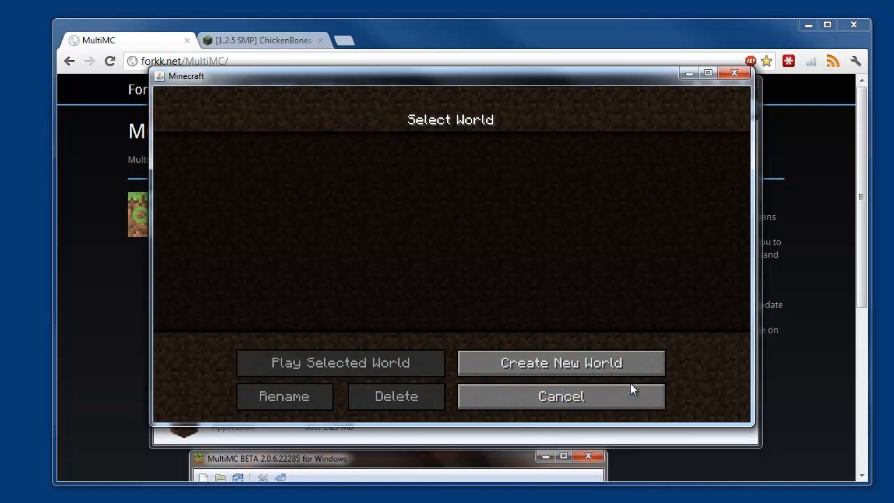
pyautogui.click(611, 391)
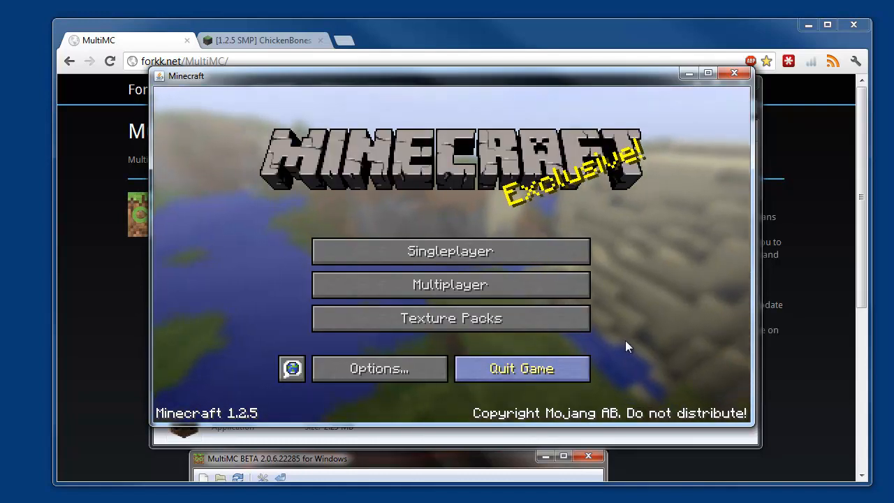
pyautogui.click(558, 359)
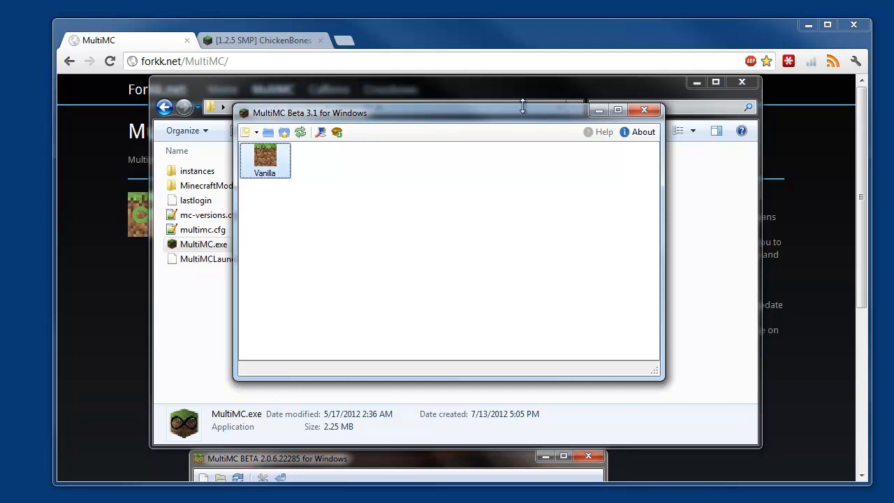
# Restart MultiMC and check the Vanilla instance's login dialog for the remembered credentials, closing it without logging in.
pyautogui.moveTo(512, 116); pyautogui.dragTo(515, 118)
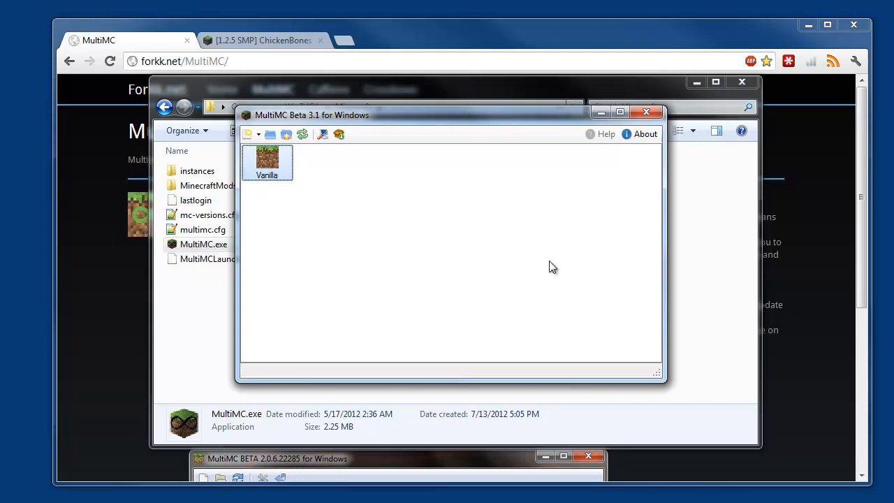
pyautogui.click(647, 114)
pyautogui.doubleClick(201, 246)
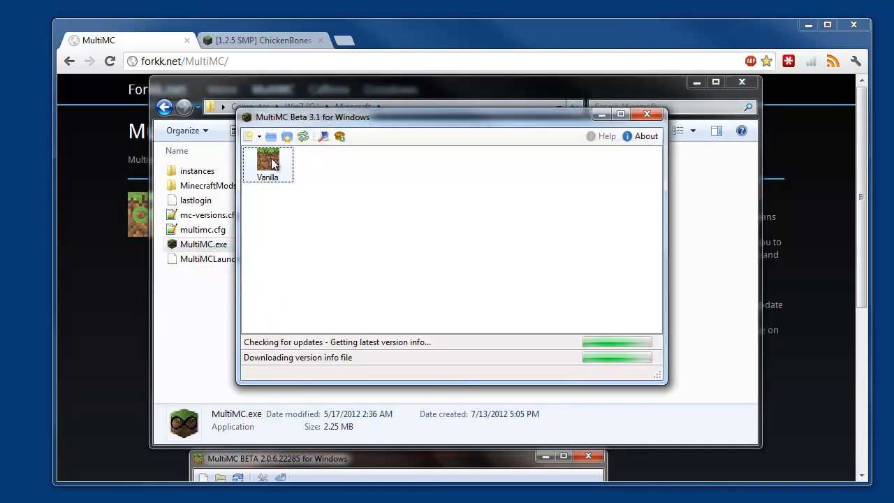
pyautogui.doubleClick(268, 162)
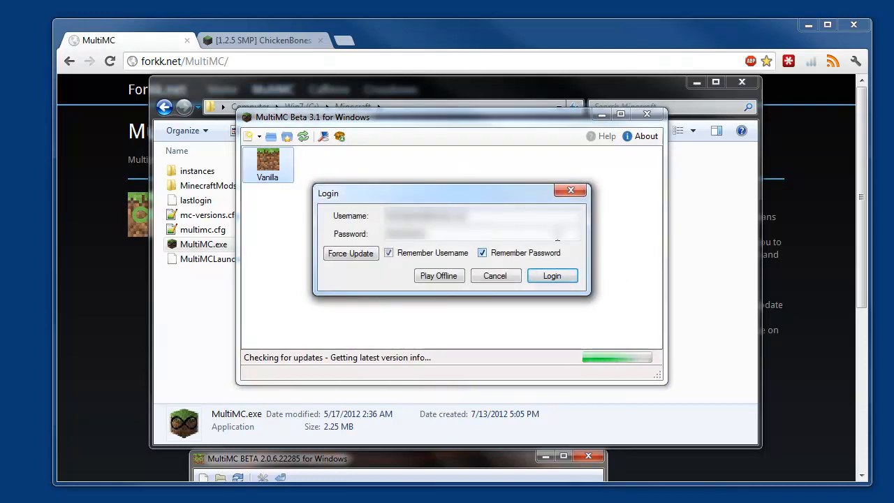
pyautogui.click(574, 190)
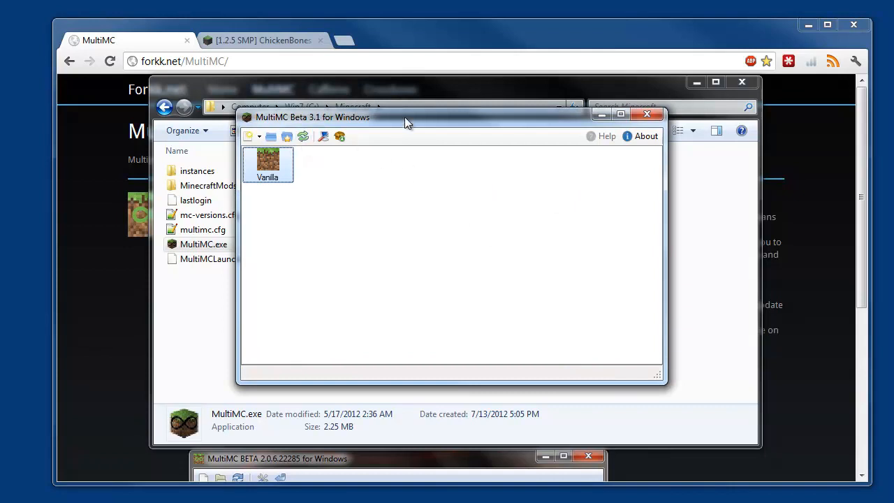
# Create another MultiMC instance named Template.
pyautogui.moveTo(408, 123); pyautogui.dragTo(404, 121)
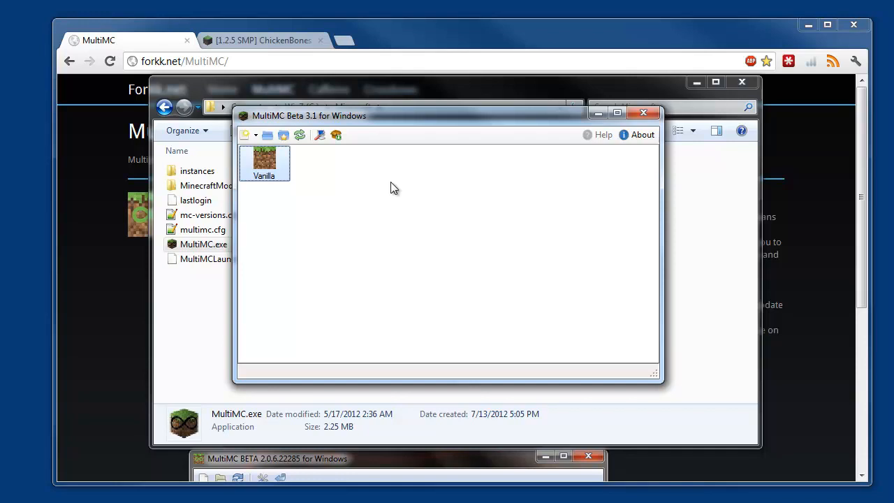
pyautogui.click(245, 136)
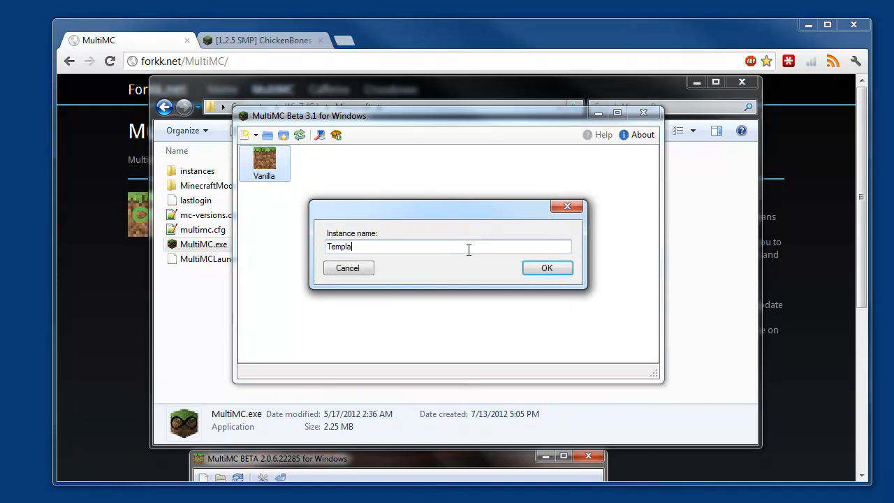
pyautogui.press('Return')
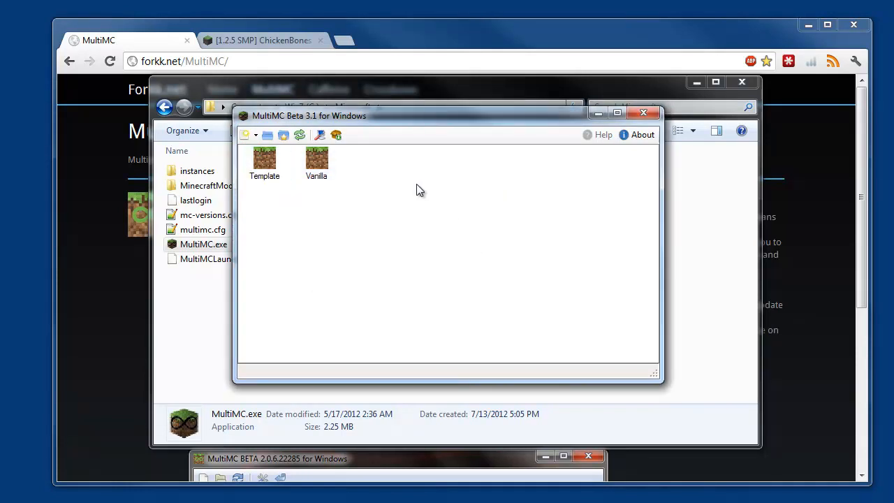
# Launch the Template instance with the remembered login and quit Minecraft once its main menu has loaded.
pyautogui.doubleClick(271, 163)
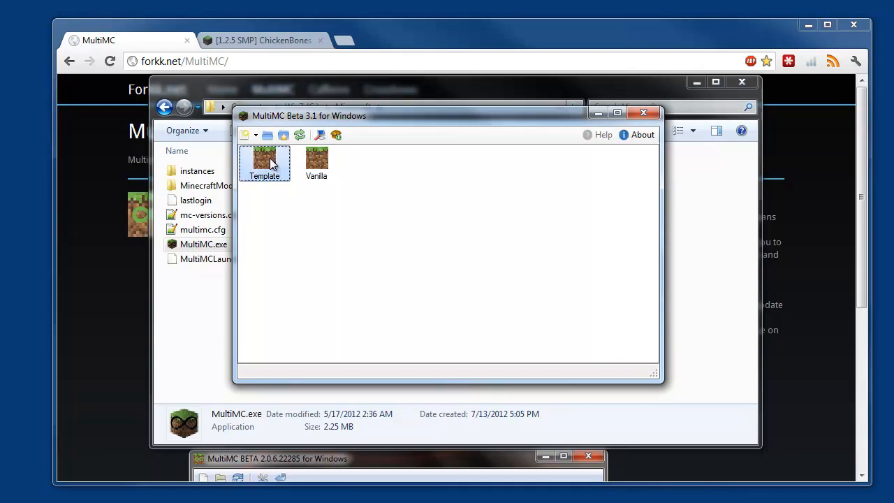
pyautogui.click(547, 275)
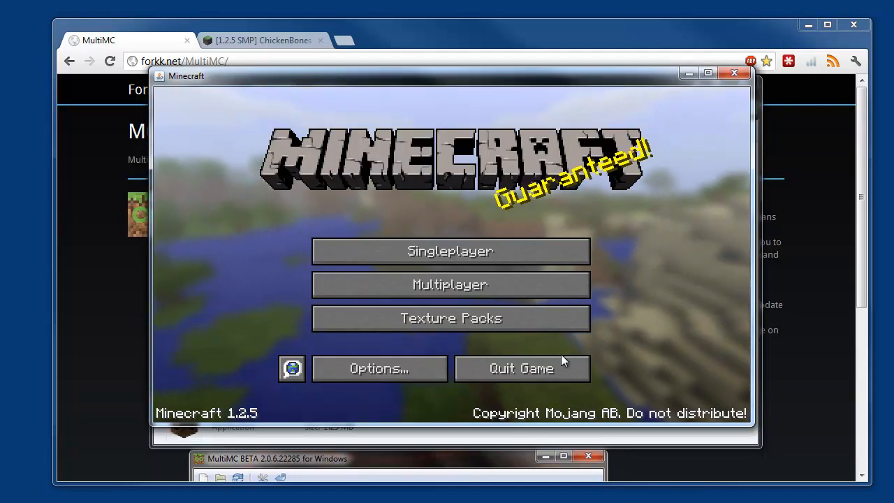
pyautogui.click(505, 372)
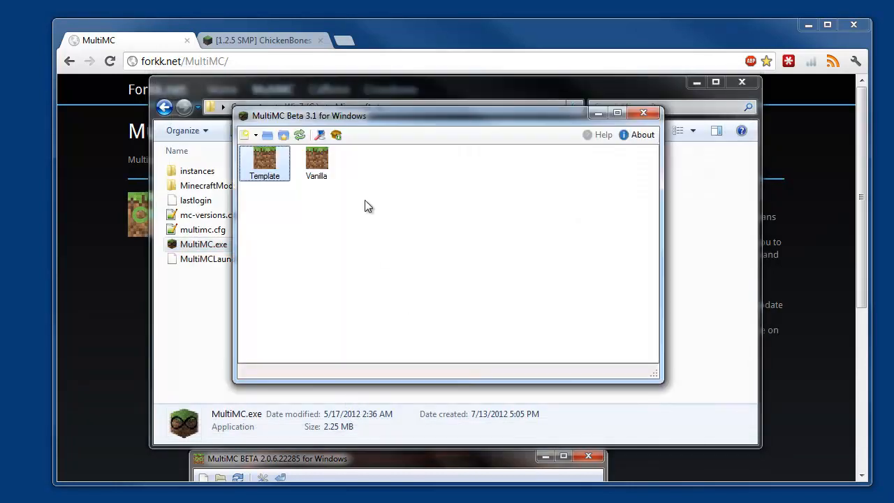
# Open the Template instance's folder and browse to its .minecraft\bin subfolder.
pyautogui.rightClick(270, 158)
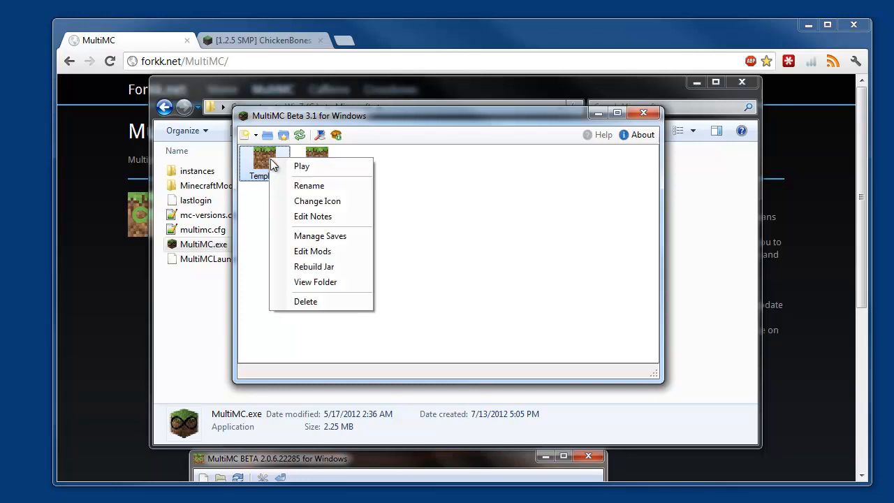
pyautogui.click(318, 283)
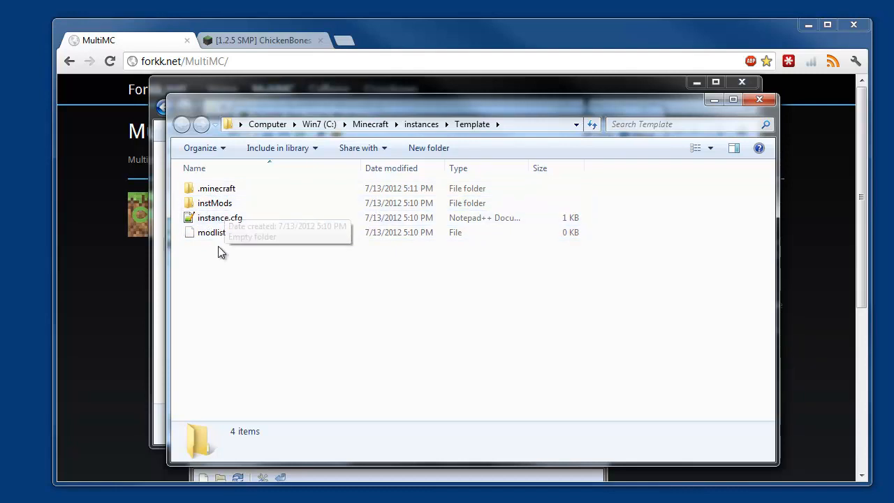
pyautogui.doubleClick(207, 190)
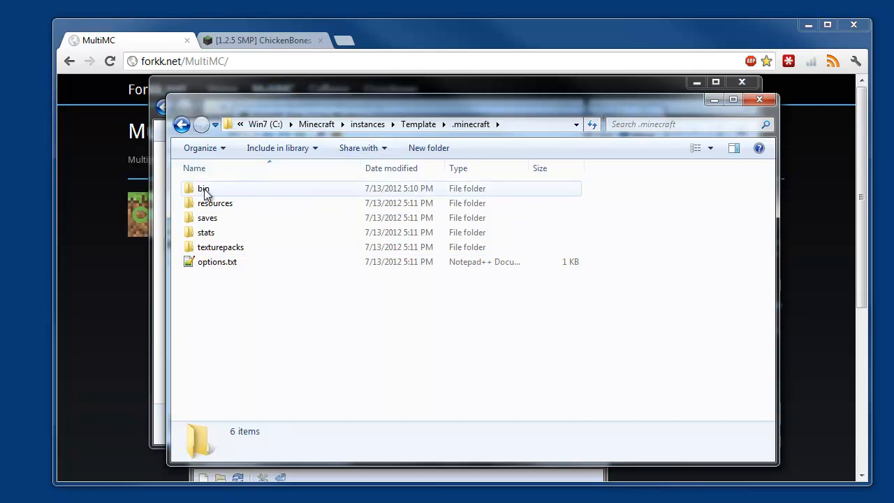
pyautogui.moveTo(349, 105); pyautogui.dragTo(356, 106)
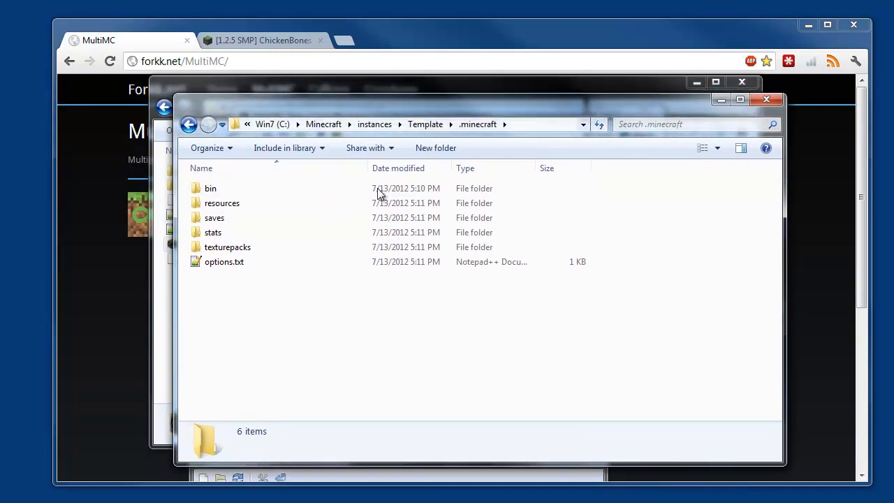
pyautogui.doubleClick(212, 195)
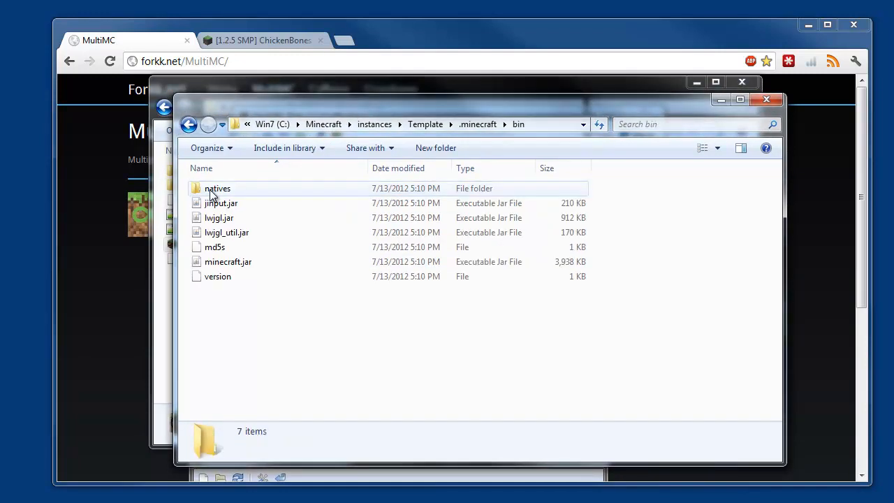
# Open minecraft.jar from the bin folder in WinRAR, examine its contents and close the archive.
pyautogui.click(233, 266)
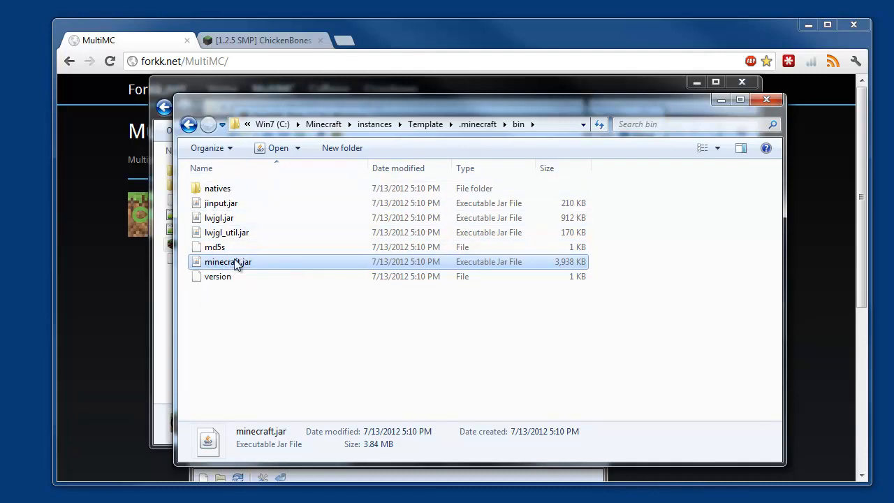
pyautogui.rightClick(202, 261)
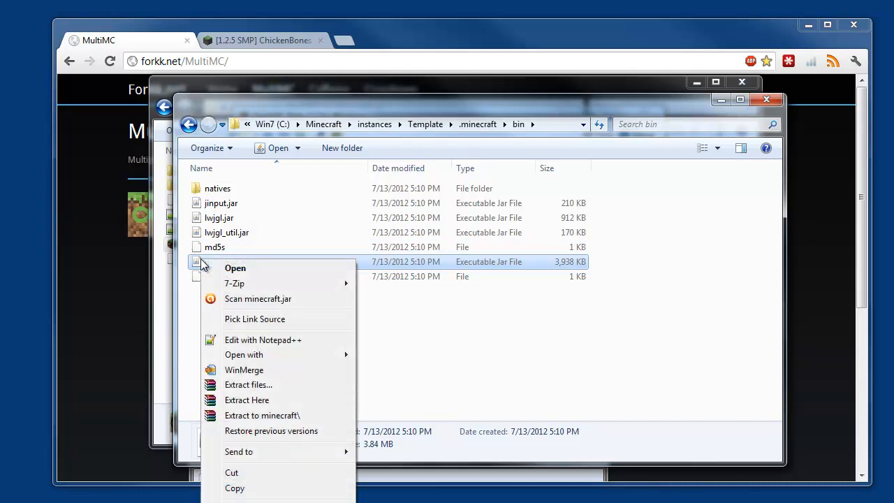
pyautogui.moveTo(241, 356)
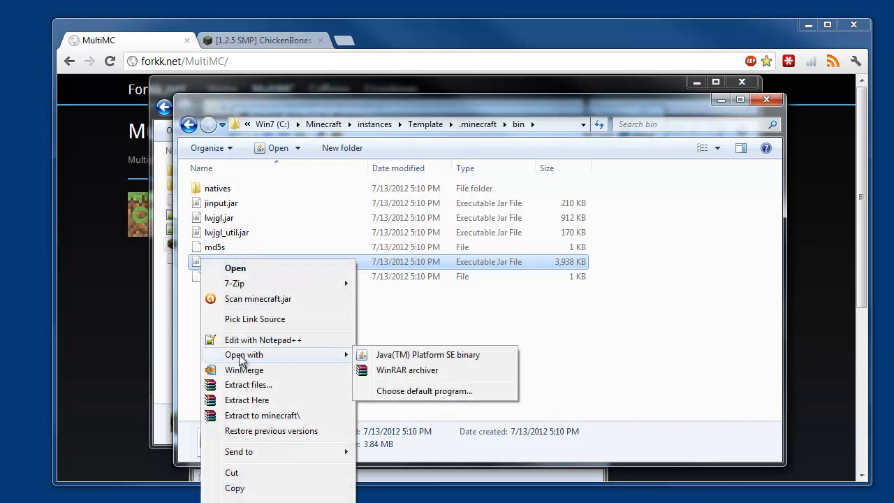
pyautogui.click(375, 371)
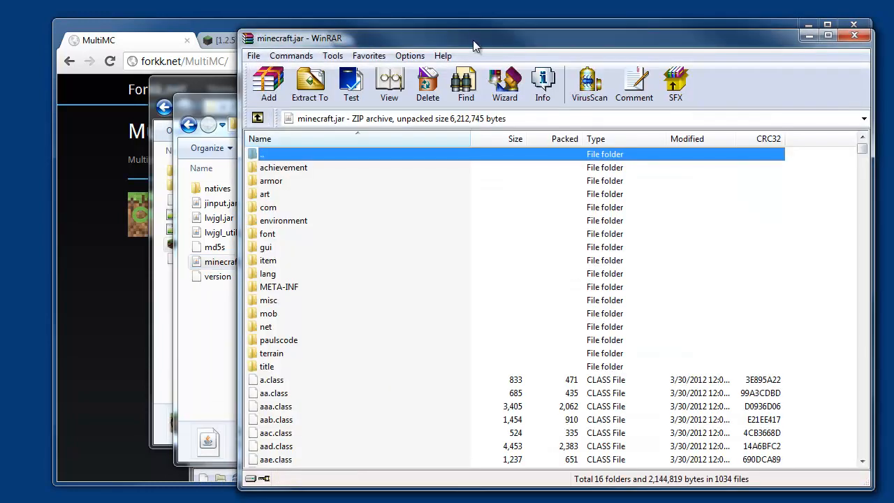
pyautogui.moveTo(473, 40); pyautogui.dragTo(410, 17)
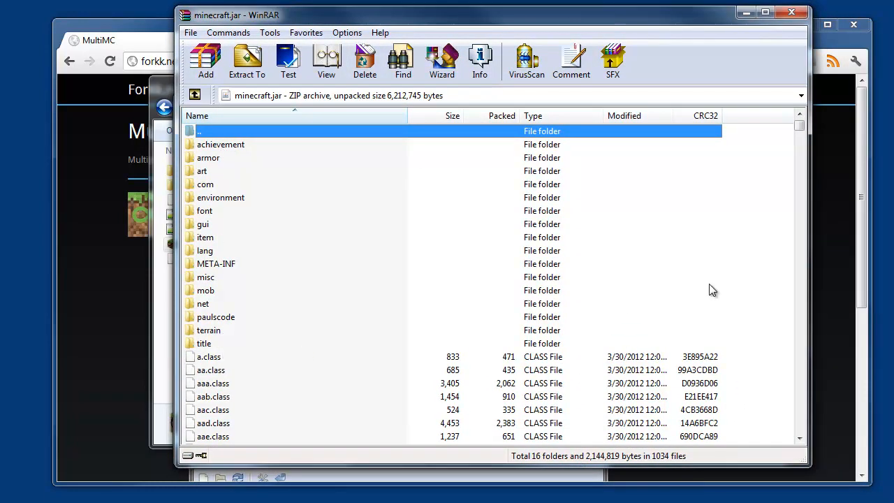
pyautogui.moveTo(799, 126)
pyautogui.mouseDown()
pyautogui.moveTo(799, 204)
pyautogui.moveTo(799, 122)
pyautogui.mouseUp()
pyautogui.moveTo(614, 18); pyautogui.dragTo(597, 29)
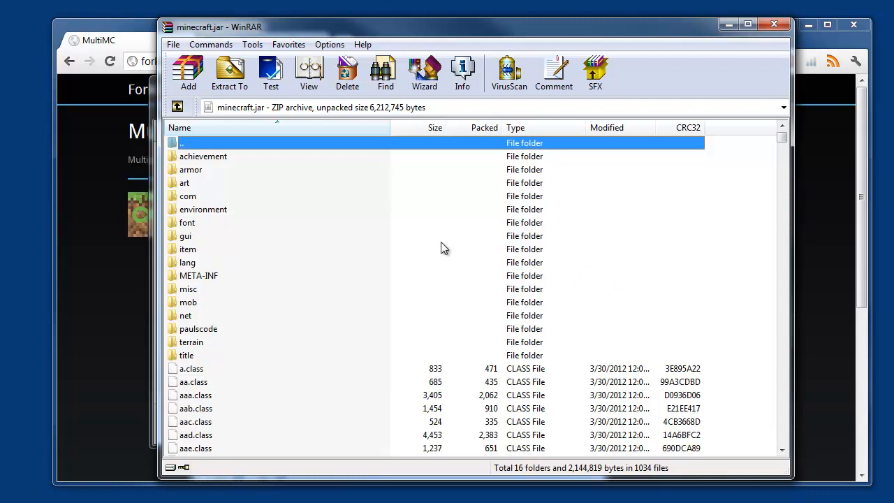
pyautogui.click(782, 29)
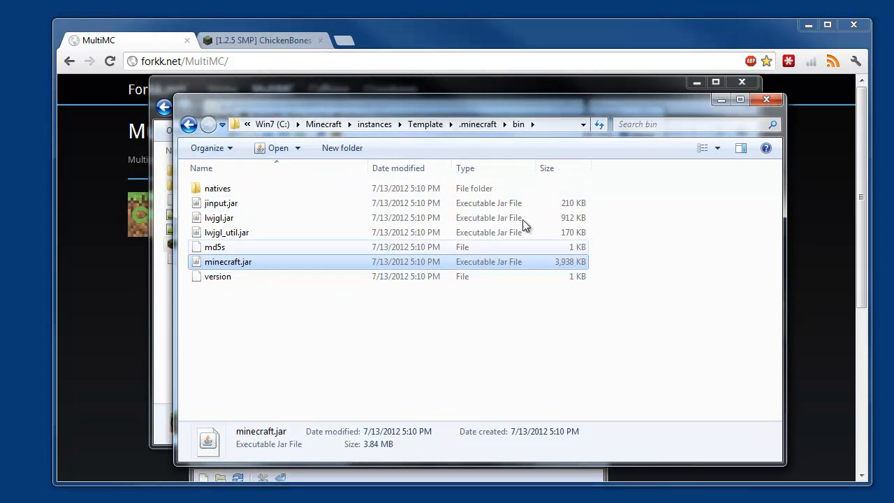
# Close the bin folder window and open the Edit mods dialog for the Template instance.
pyautogui.click(766, 103)
pyautogui.click(264, 162)
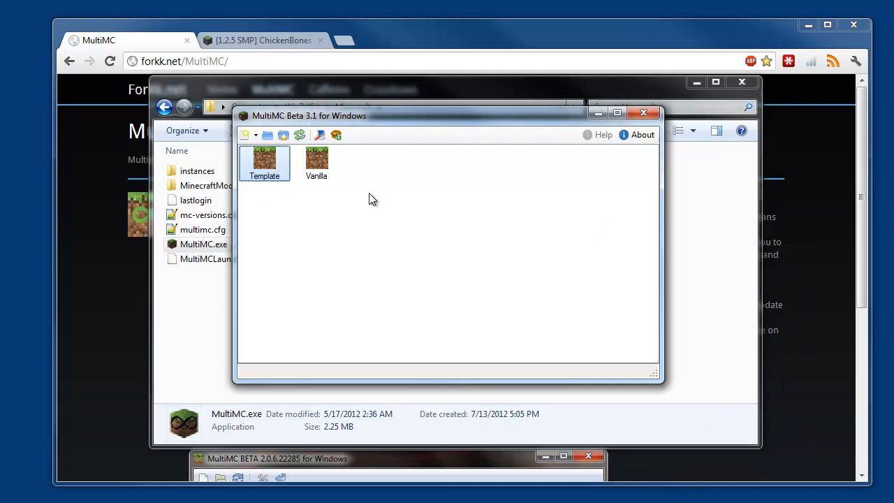
pyautogui.rightClick(267, 164)
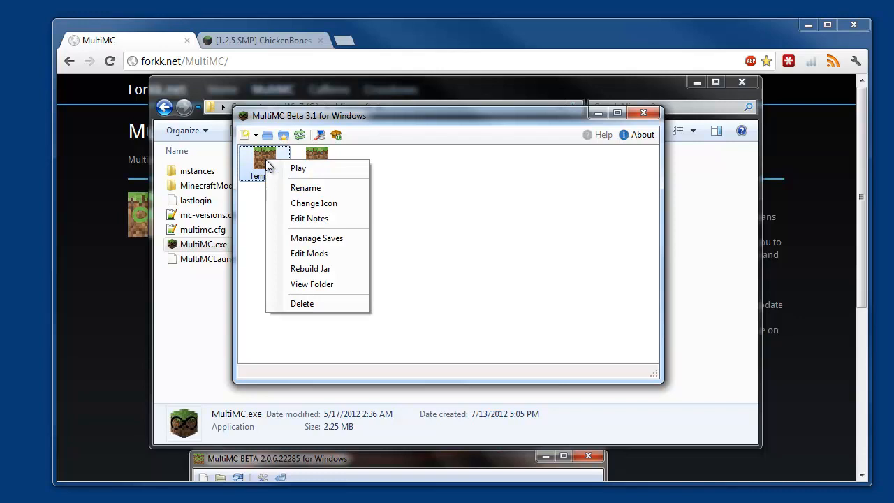
pyautogui.click(313, 254)
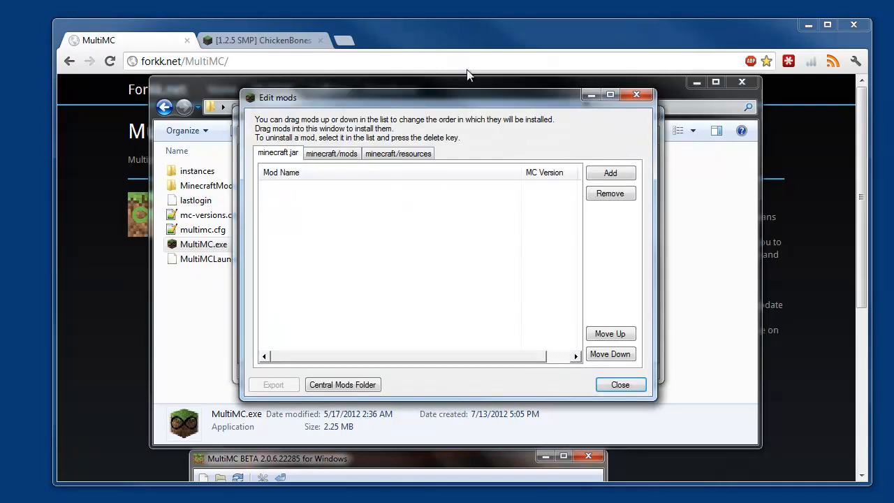
pyautogui.moveTo(442, 102); pyautogui.dragTo(437, 101)
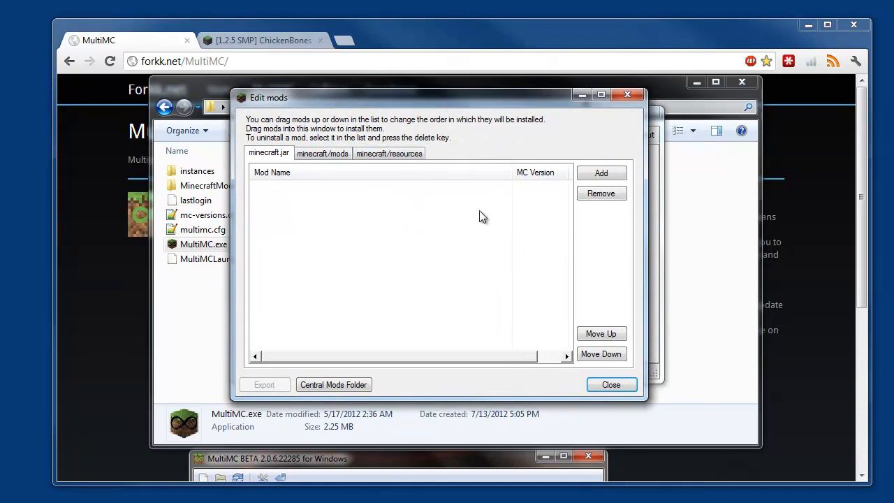
# Examine the minecraft.jar, minecraft/mods and minecraft/resources lists of the Template instance, including the contents of the resources folder tree.
pyautogui.click(386, 154)
pyautogui.click(322, 153)
pyautogui.click(282, 155)
pyautogui.click(326, 155)
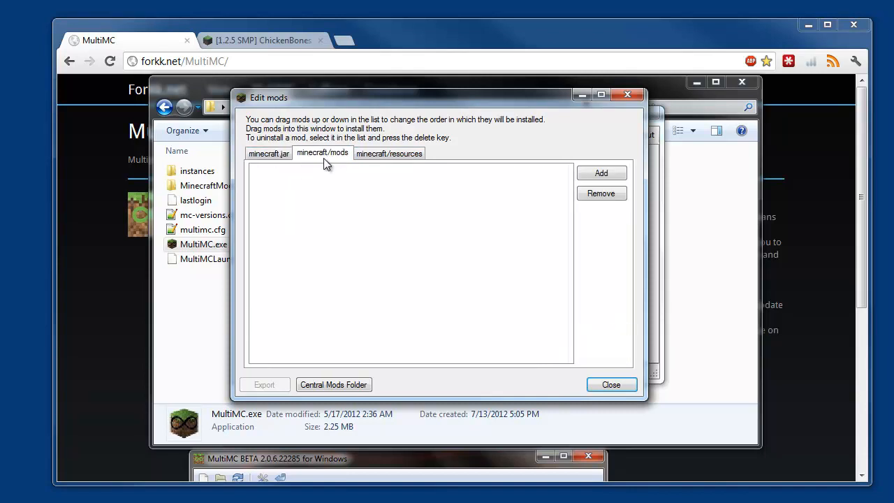
pyautogui.click(377, 156)
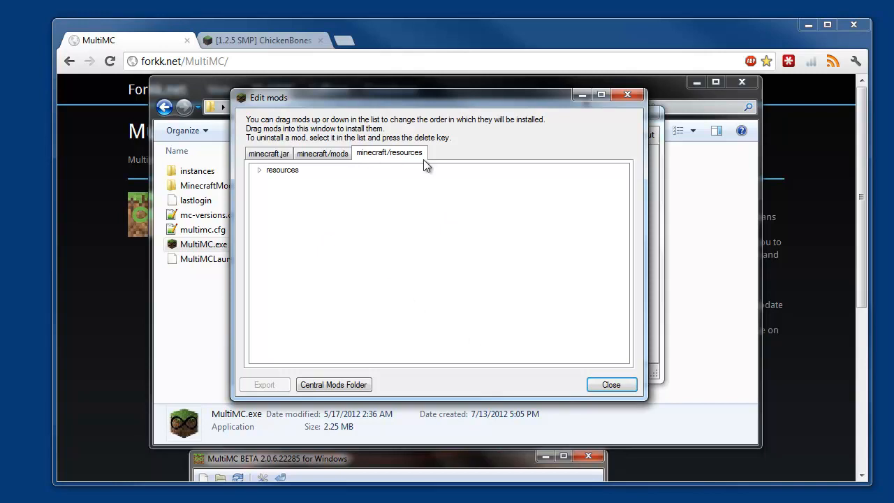
pyautogui.click(259, 170)
pyautogui.click(286, 194)
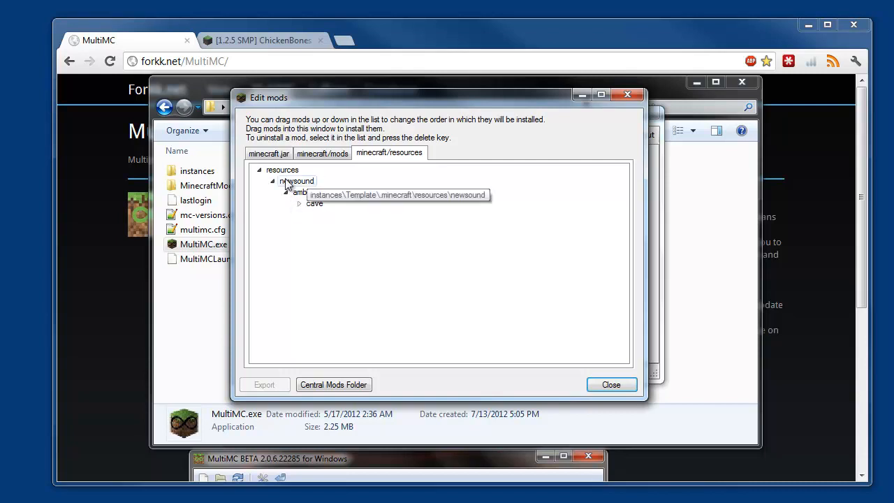
pyautogui.click(260, 170)
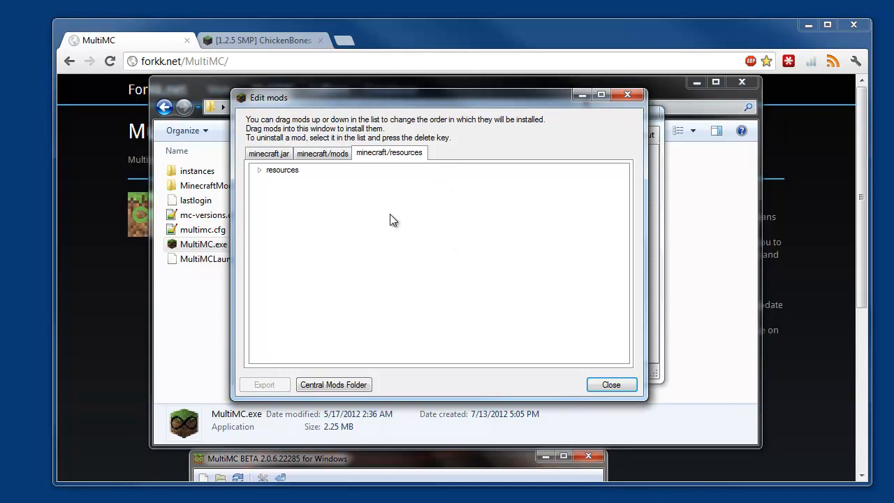
pyautogui.click(280, 156)
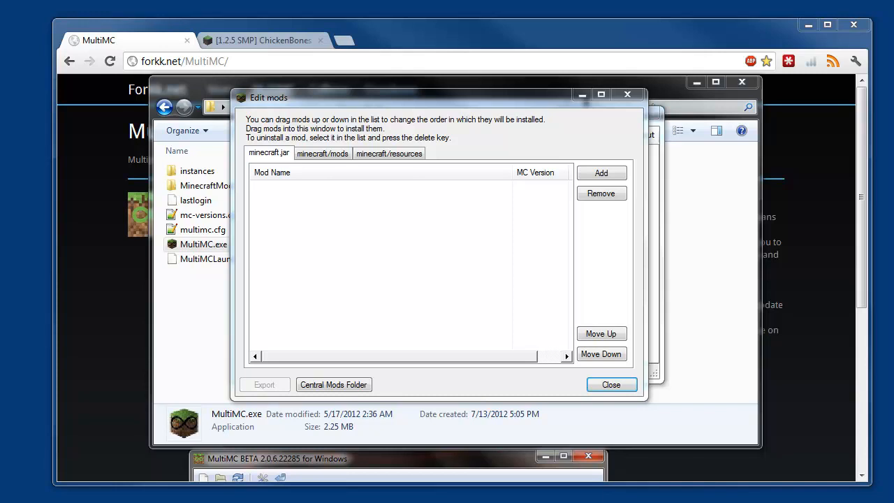
# Add minecraftforge-client-3.3.8.158, OptiFine_1.2.5_HD_S_C3, SinglePlayerCommands-MC1.2.5_V3.2.2, NotEnoughItems-Client 1.2.2.4 and CodeChickenCore-Client 0.5.3 to the minecraft.jar mod list.
pyautogui.moveTo(39, 163); pyautogui.dragTo(303, 197)
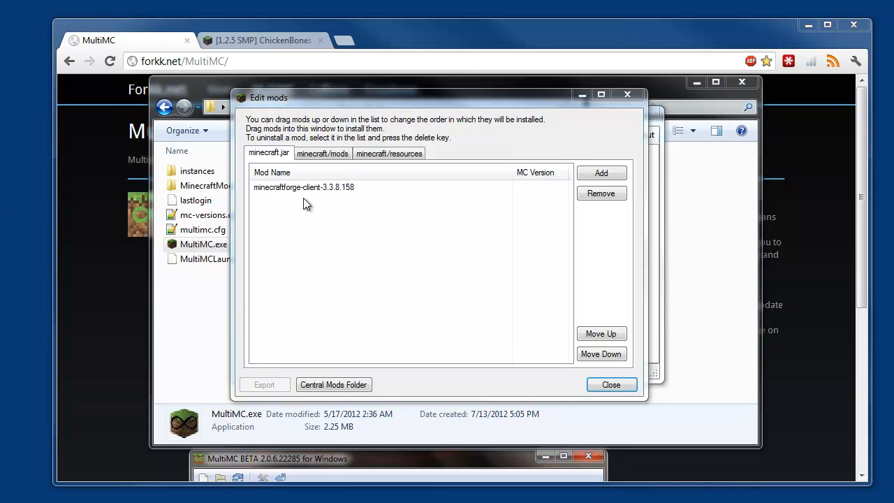
pyautogui.click(321, 189)
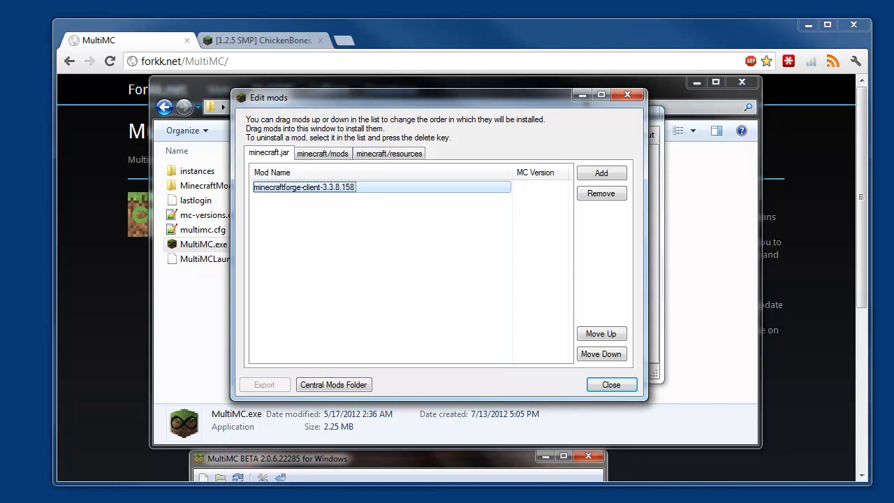
pyautogui.moveTo(36, 165); pyautogui.dragTo(319, 224)
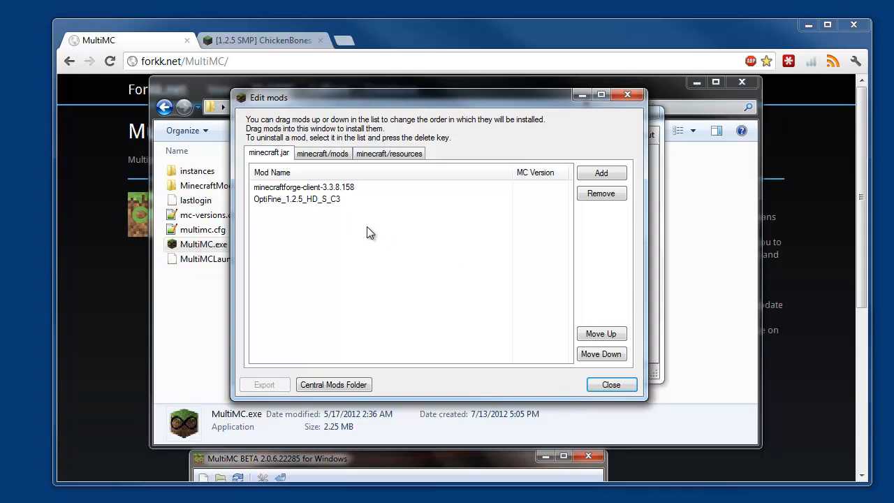
pyautogui.click(271, 200)
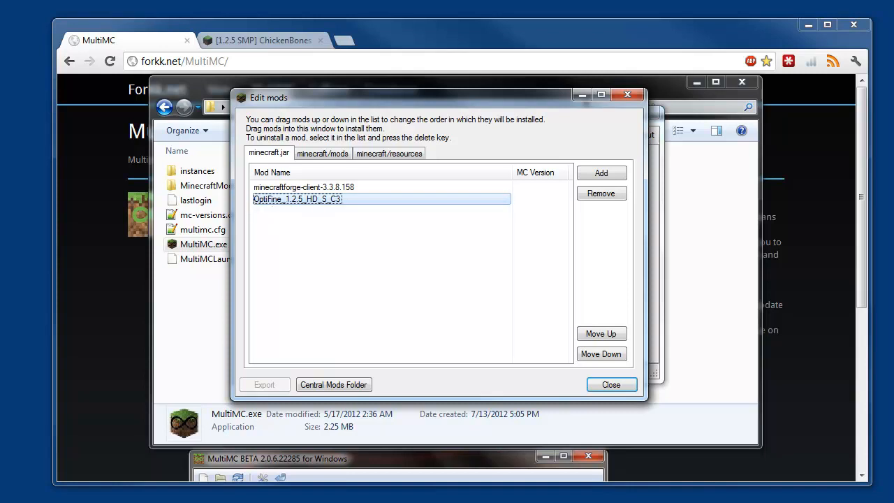
pyautogui.moveTo(0, 233); pyautogui.dragTo(308, 240)
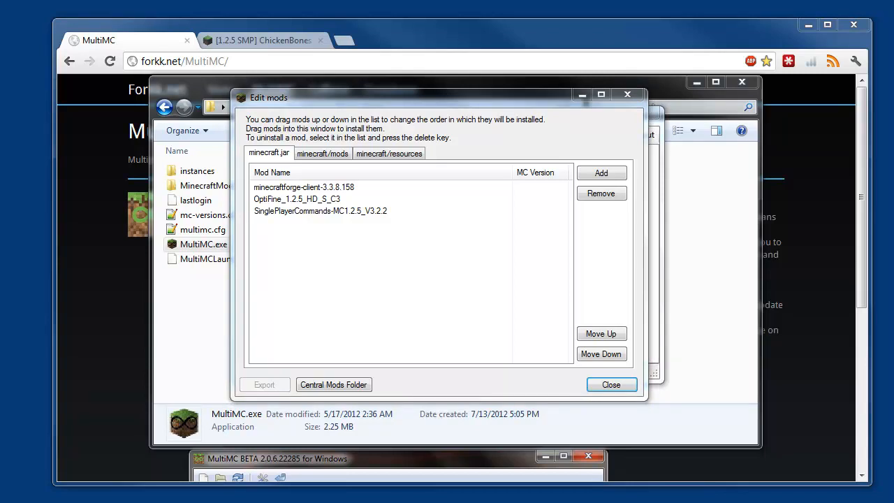
pyautogui.moveTo(247, 195); pyautogui.dragTo(323, 241)
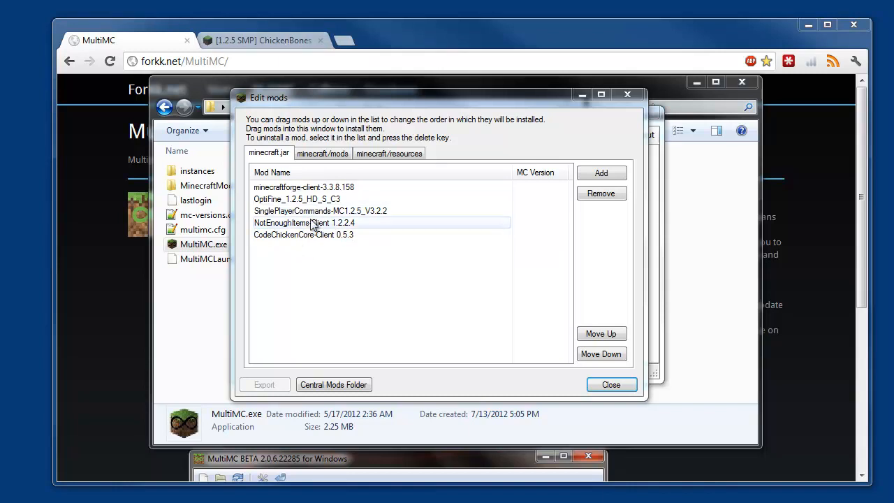
# Switch to the ChickenBones mods forum topic in the browser and find the NotEnoughItems install instructions.
pyautogui.click(278, 40)
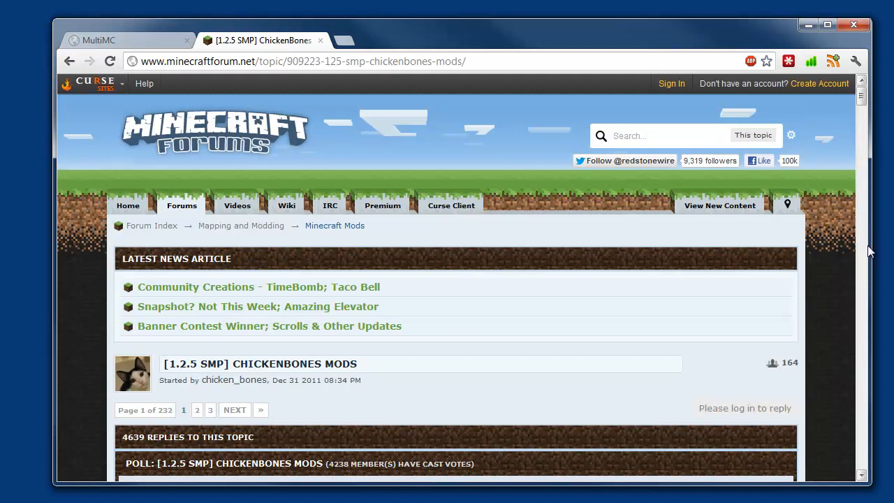
pyautogui.moveTo(862, 98); pyautogui.dragTo(719, 111)
pyautogui.moveTo(867, 98); pyautogui.dragTo(873, 154)
pyautogui.moveTo(413, 136); pyautogui.dragTo(675, 137)
pyautogui.scroll(-2, 621, 213)
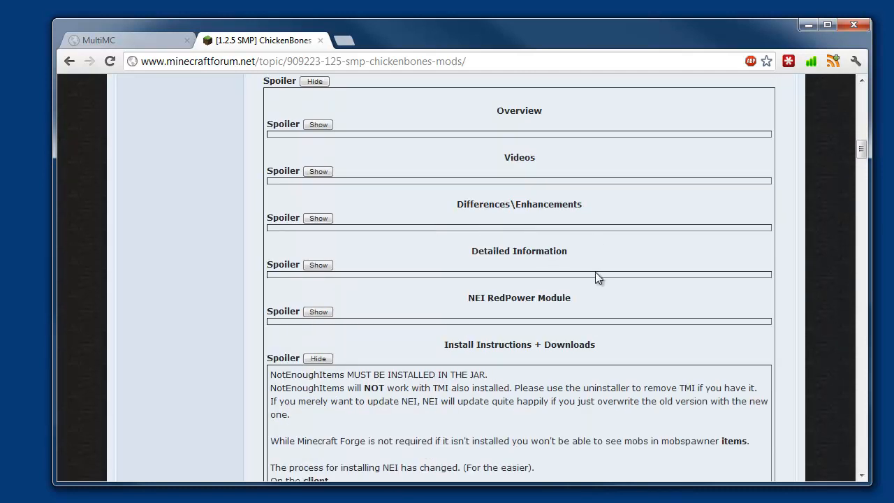
pyautogui.scroll(-3, 598, 272)
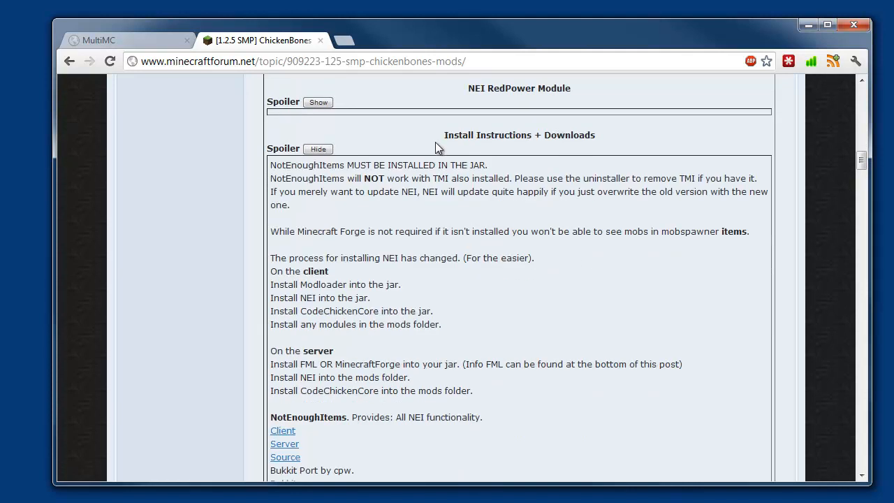
pyautogui.scroll(-1, 546, 246)
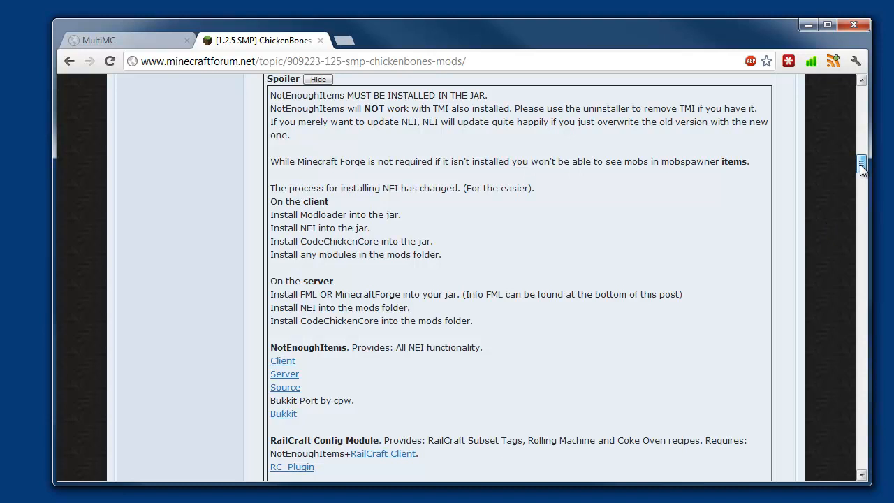
pyautogui.moveTo(860, 165); pyautogui.dragTo(860, 163)
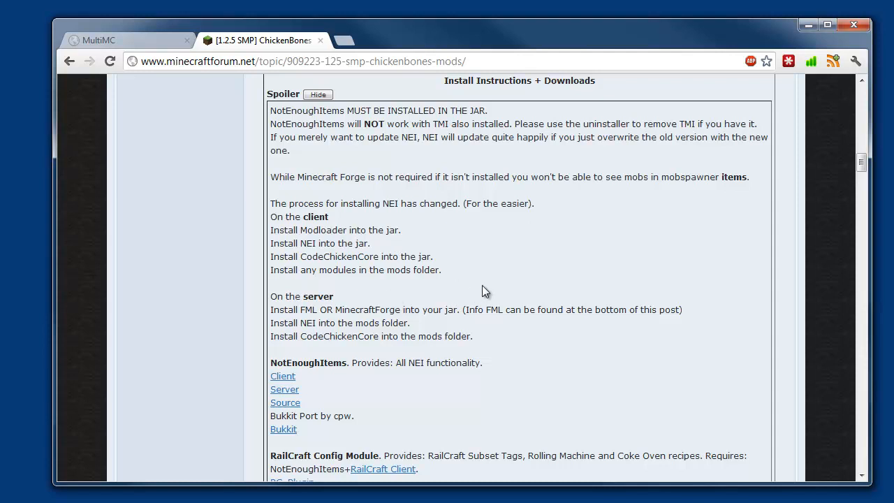
# Read where CodeChickenCore and NotEnoughItems must be installed on the client, return to the MultiMC web page and minimize the browser.
pyautogui.moveTo(271, 260); pyautogui.dragTo(337, 259)
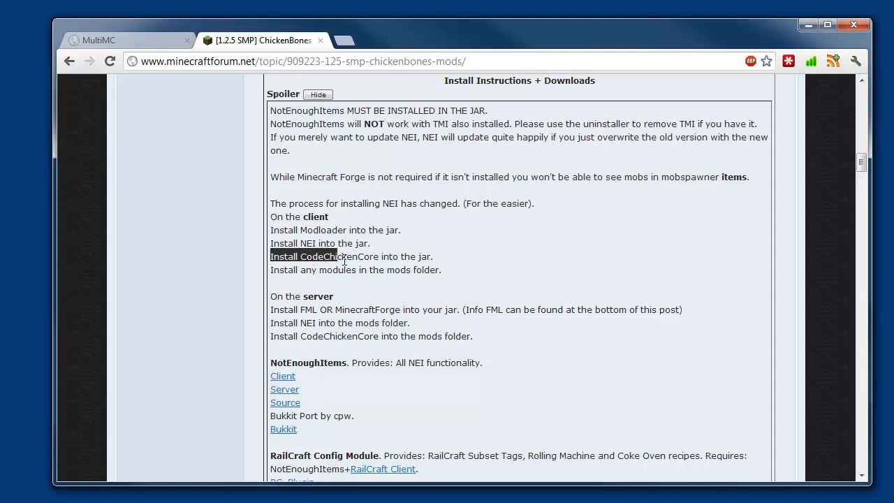
pyautogui.moveTo(436, 258); pyautogui.dragTo(268, 258)
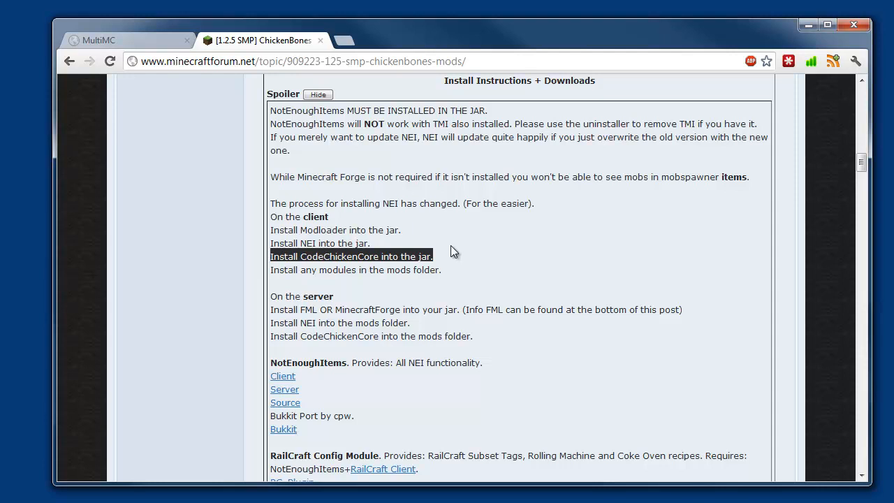
pyautogui.scroll(2, 450, 245)
pyautogui.moveTo(349, 180); pyautogui.dragTo(510, 174)
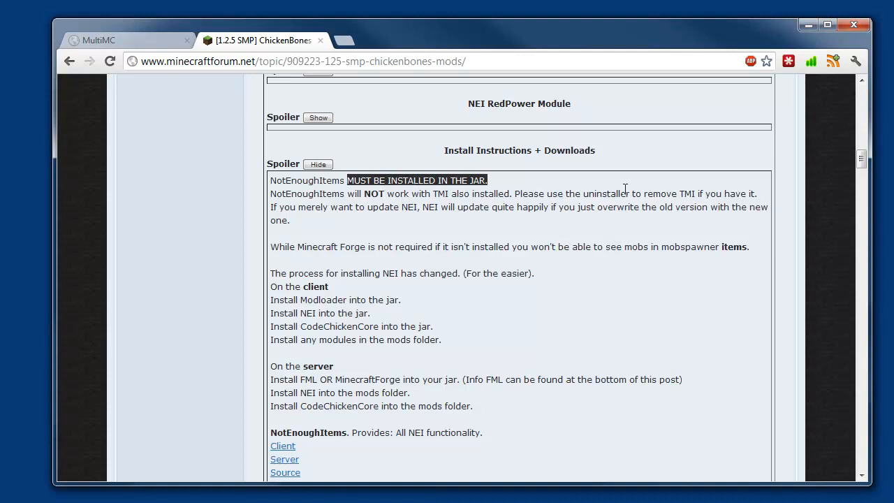
pyautogui.scroll(2, 625, 185)
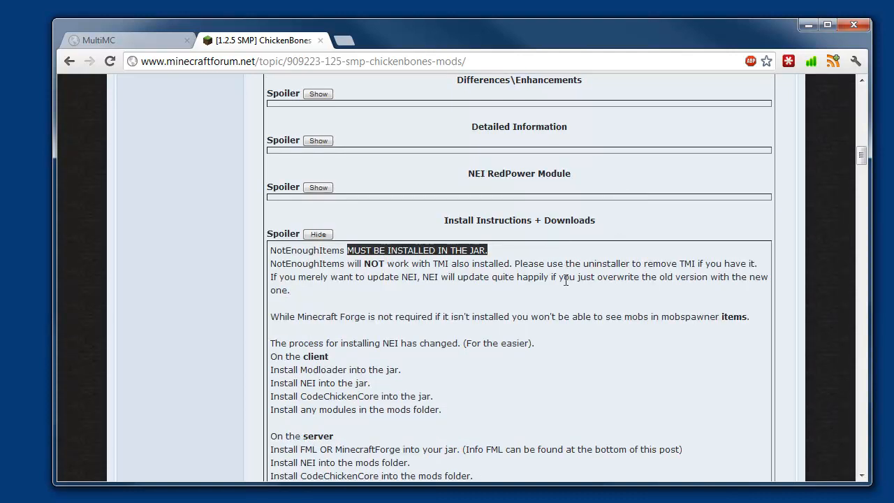
pyautogui.scroll(15, 636, 313)
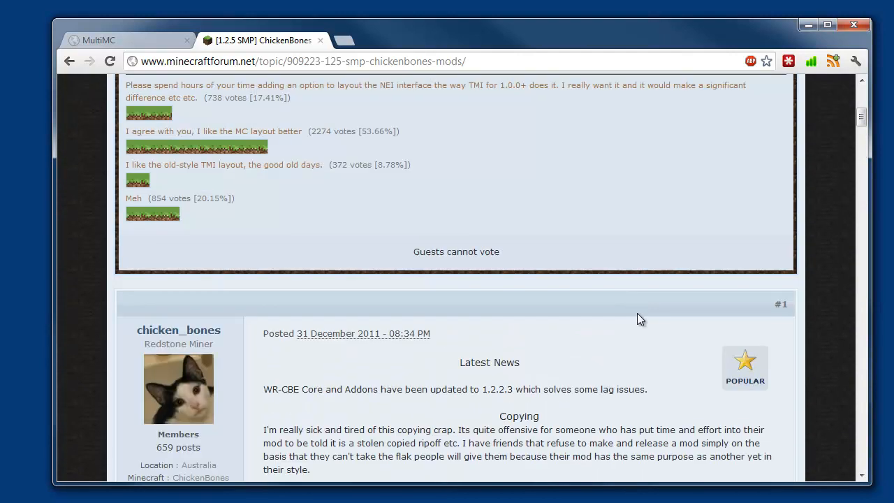
pyautogui.scroll(10, 637, 313)
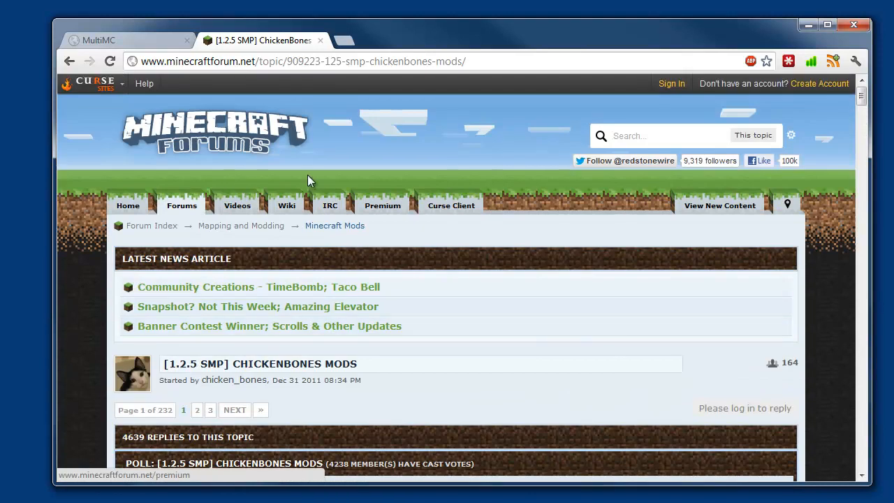
pyautogui.click(156, 43)
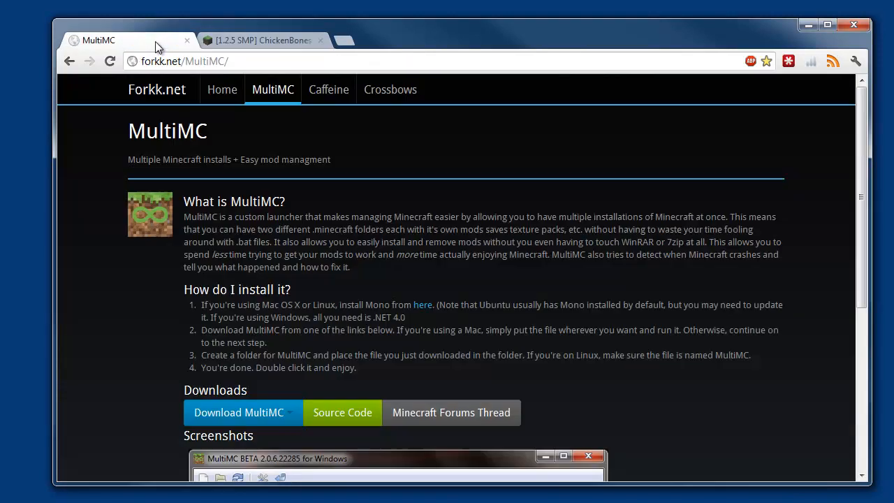
pyautogui.click(807, 28)
# Move CodeChickenCore-Client 0.5.3 above NotEnoughItems-Client 1.2.2.4 in the minecraft.jar mod list.
pyautogui.moveTo(377, 99)
pyautogui.mouseDown()
pyautogui.moveTo(400, 103)
pyautogui.moveTo(383, 101)
pyautogui.mouseUp()
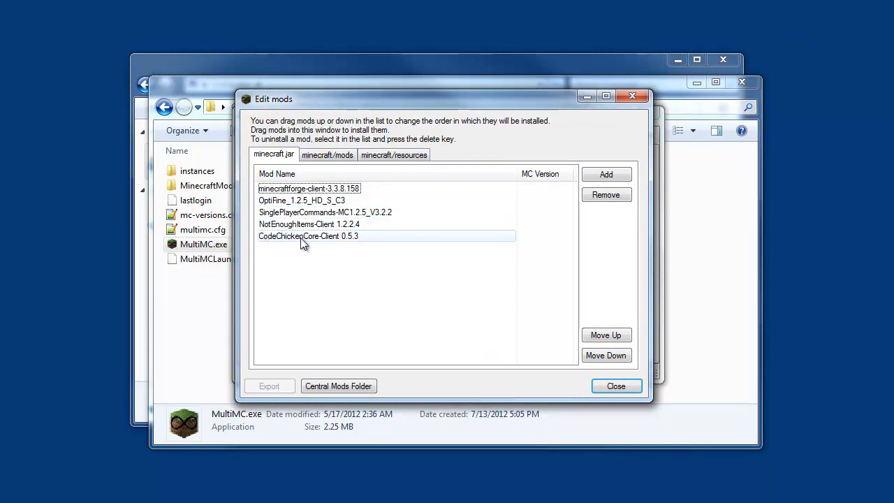
pyautogui.click(269, 226)
pyautogui.click(289, 239)
pyautogui.click(288, 224)
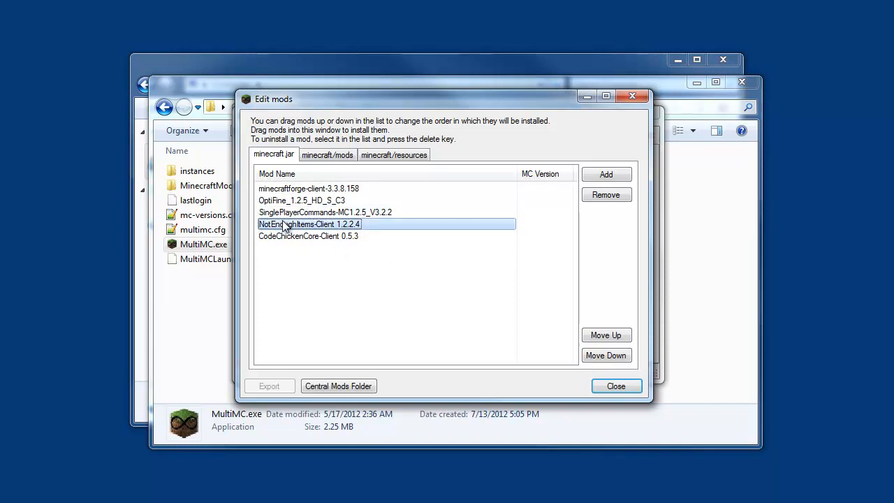
pyautogui.click(288, 237)
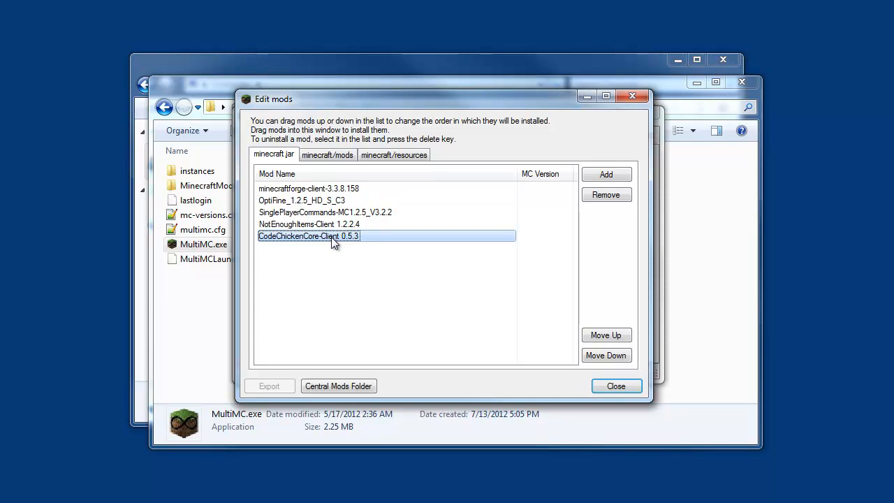
pyautogui.moveTo(331, 238); pyautogui.dragTo(364, 223)
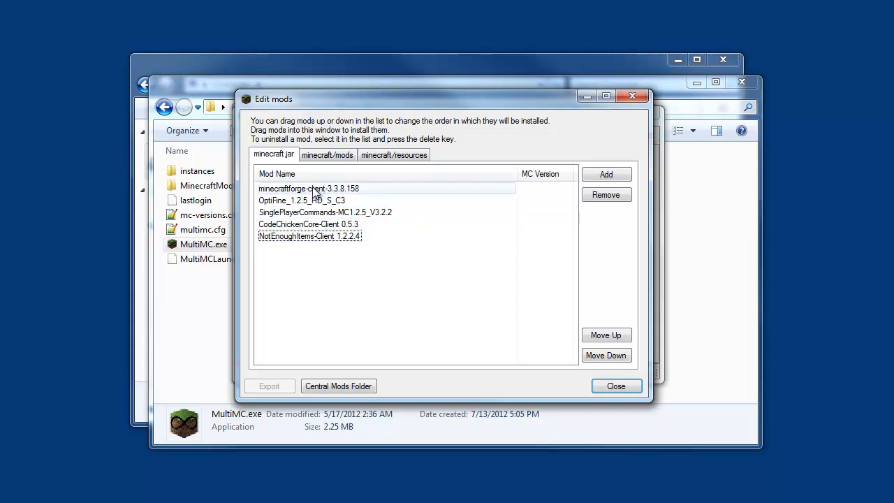
# Review the install order of the minecraft.jar mods from Minecraft Forge through OptiFine and SinglePlayerCommands to NotEnoughItems.
pyautogui.moveTo(302, 191)
pyautogui.mouseDown()
pyautogui.moveTo(316, 244)
pyautogui.moveTo(312, 200)
pyautogui.mouseUp()
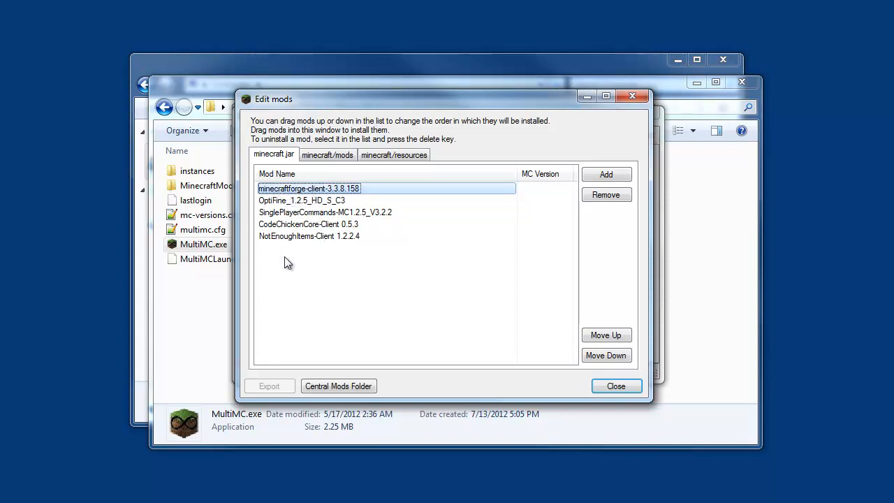
pyautogui.click(342, 202)
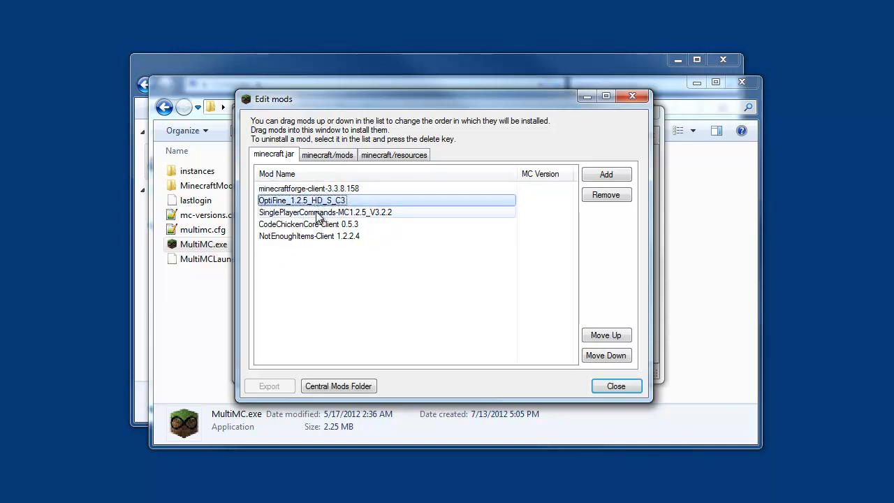
pyautogui.click(316, 212)
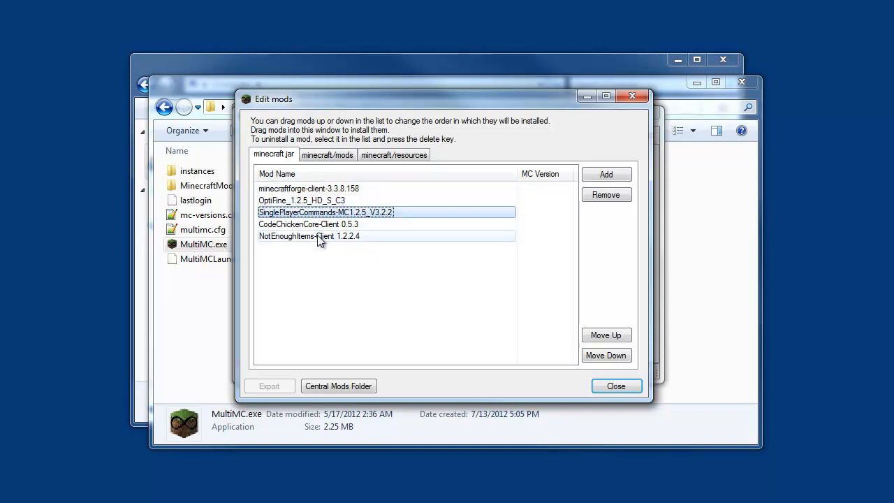
pyautogui.click(318, 235)
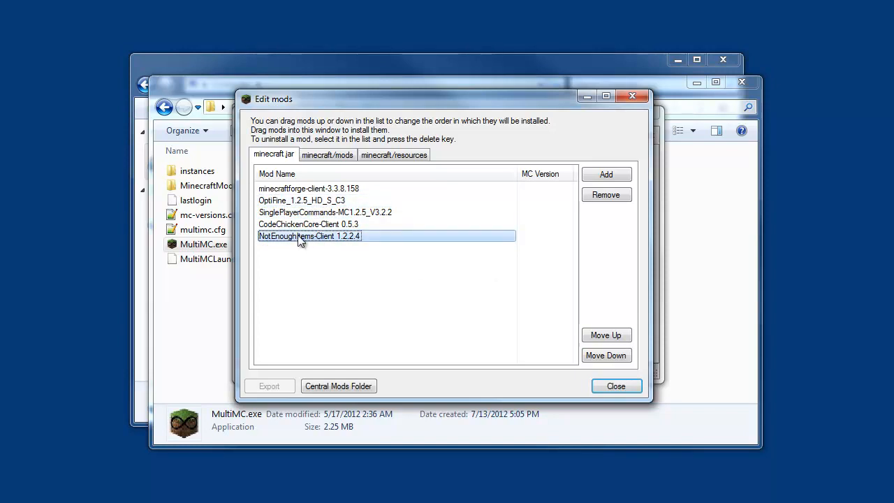
pyautogui.click(279, 224)
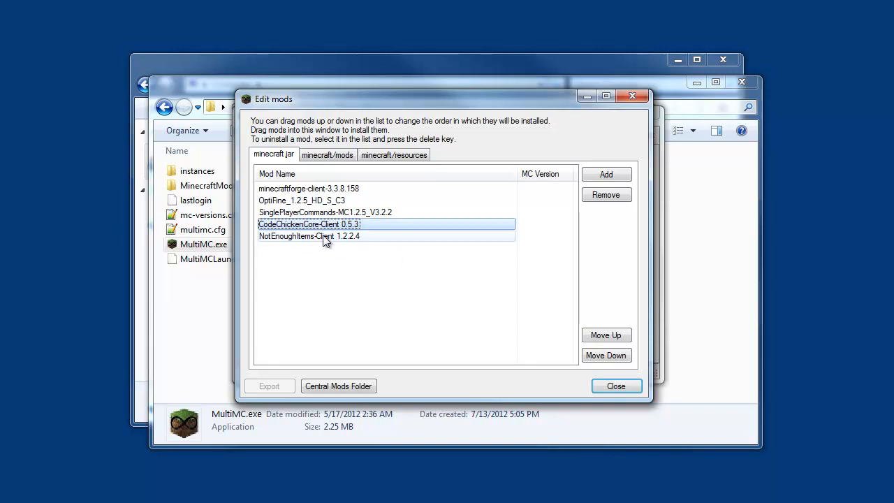
pyautogui.click(296, 237)
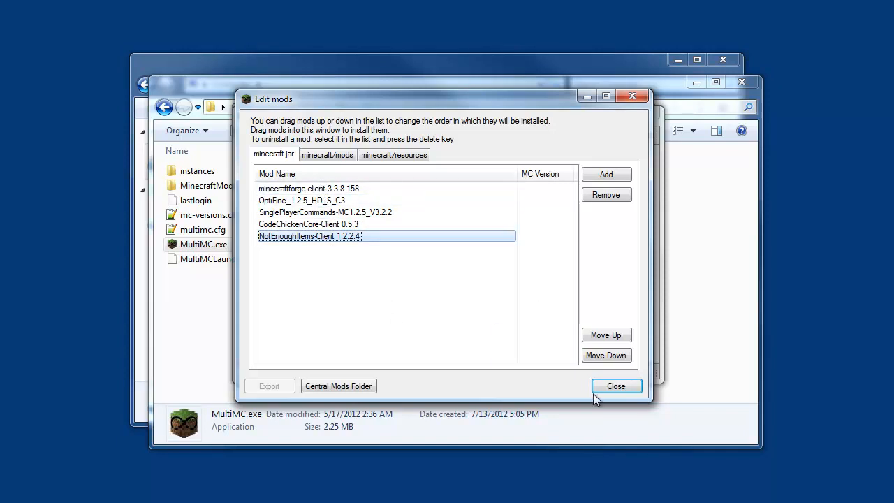
# Close the mod list, launch the Template instance and log in with the remembered account.
pyautogui.click(621, 386)
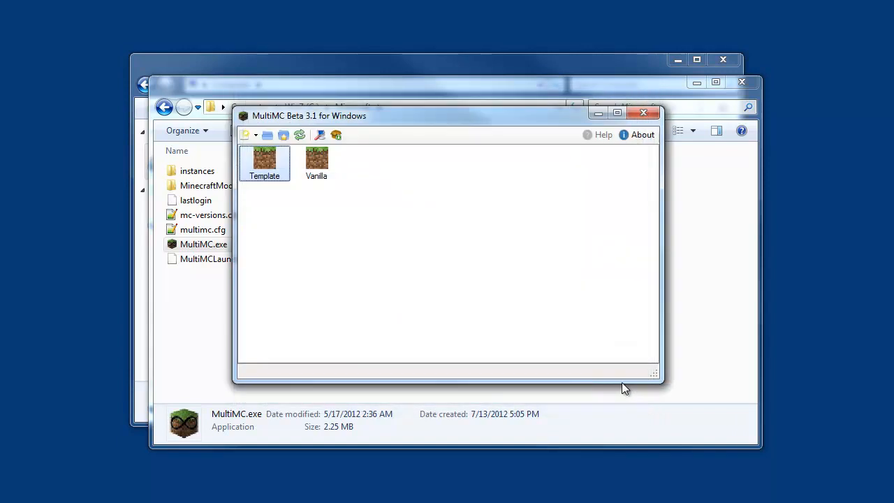
pyautogui.doubleClick(269, 157)
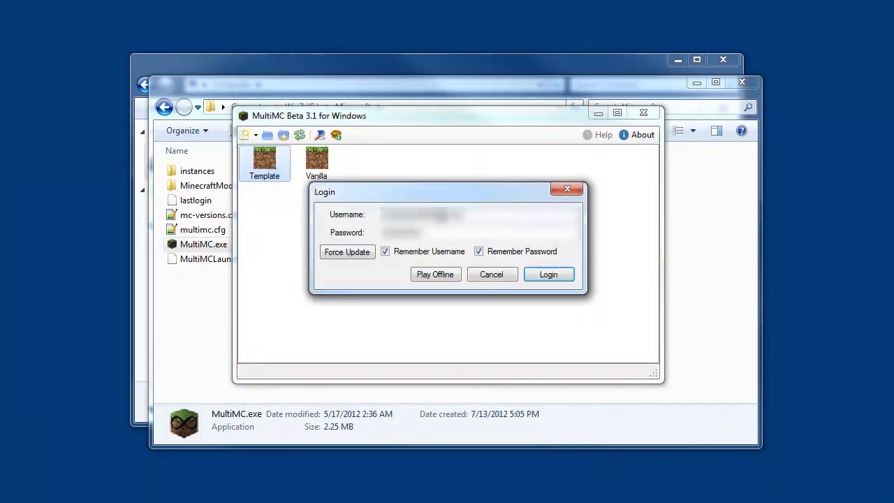
pyautogui.click(549, 275)
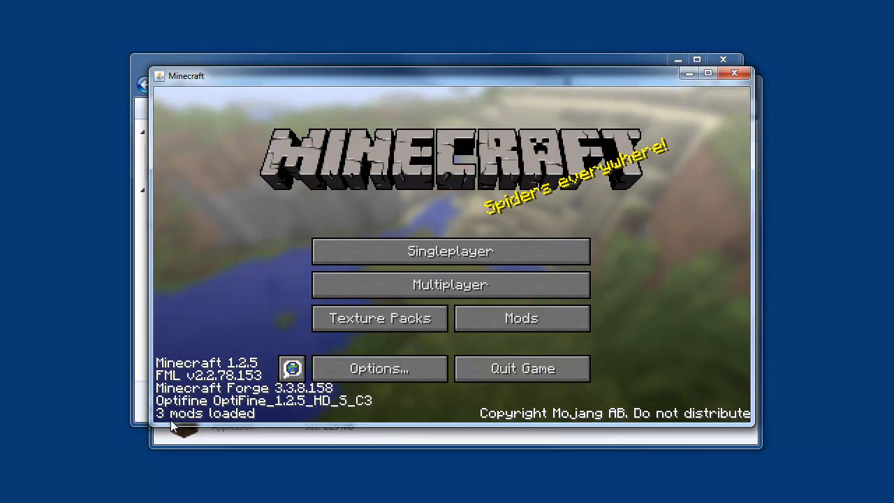
# Examine the in-game mod list entries for Forge Mod Loader, OptiFine, CodeChickenCore, Minecraft Forge and NotEnoughItems, and return to the title screen.
pyautogui.click(529, 319)
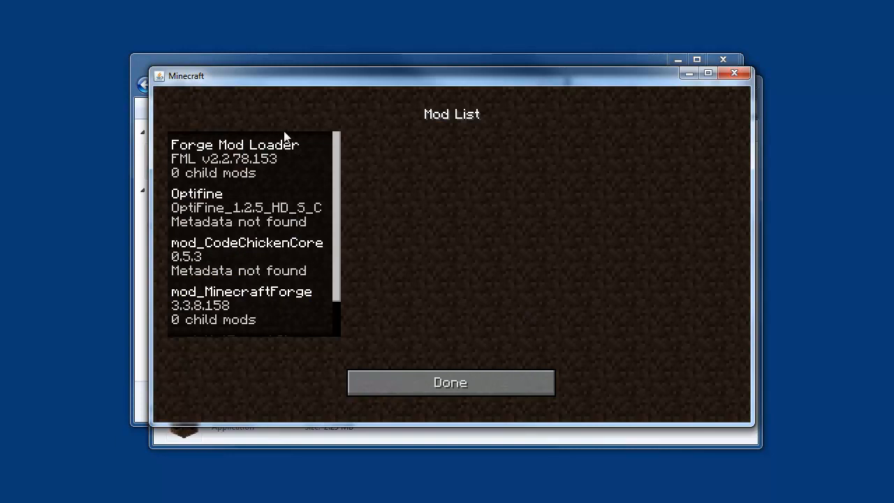
pyautogui.moveTo(335, 165); pyautogui.dragTo(350, 187)
pyautogui.click(260, 155)
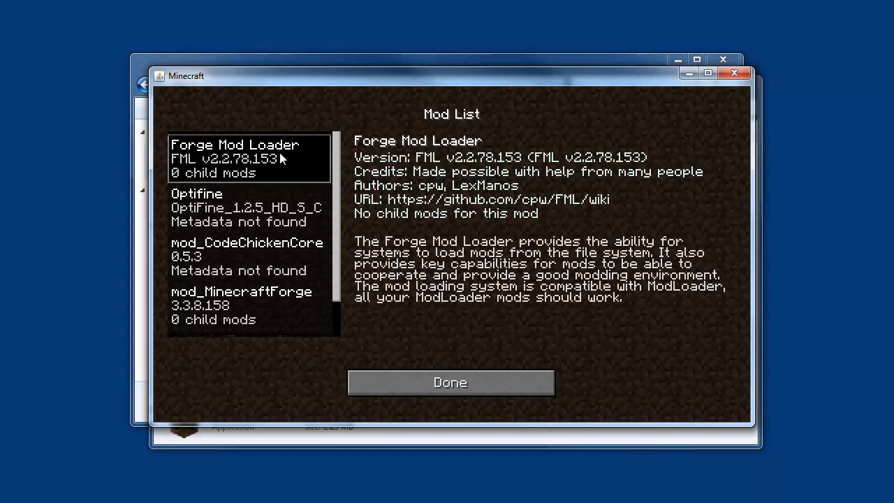
pyautogui.click(219, 219)
pyautogui.click(237, 251)
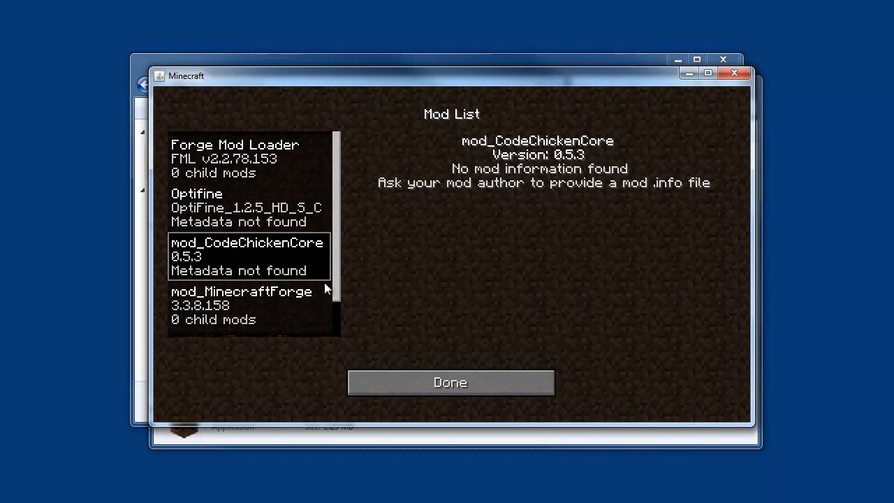
pyautogui.moveTo(340, 302); pyautogui.dragTo(338, 335)
pyautogui.click(237, 248)
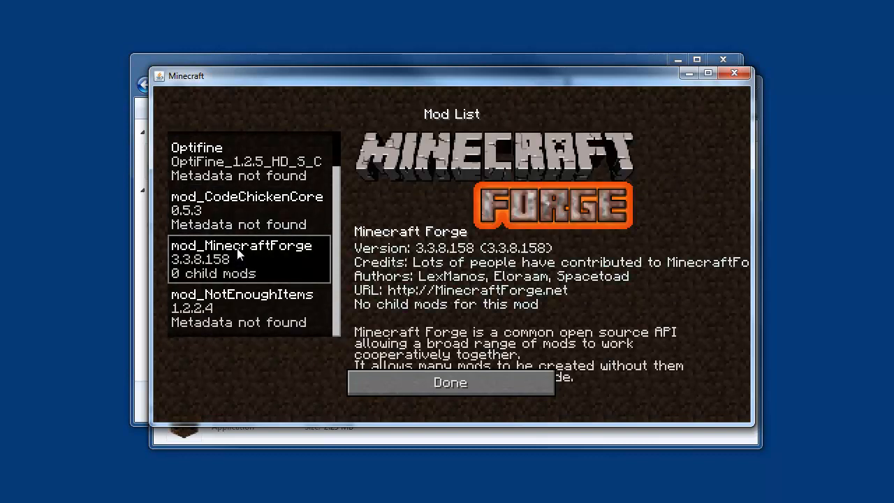
pyautogui.click(291, 294)
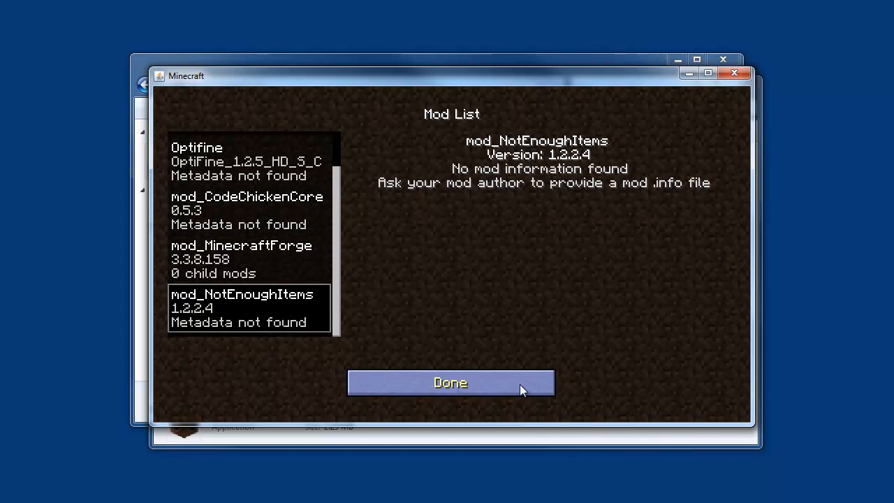
pyautogui.click(473, 382)
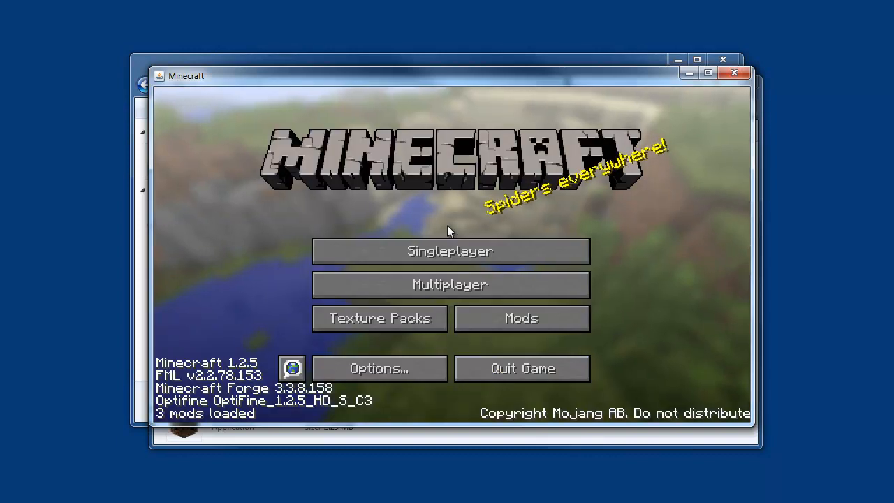
# Create a new singleplayer world with the default settings and enter it.
pyautogui.click(447, 252)
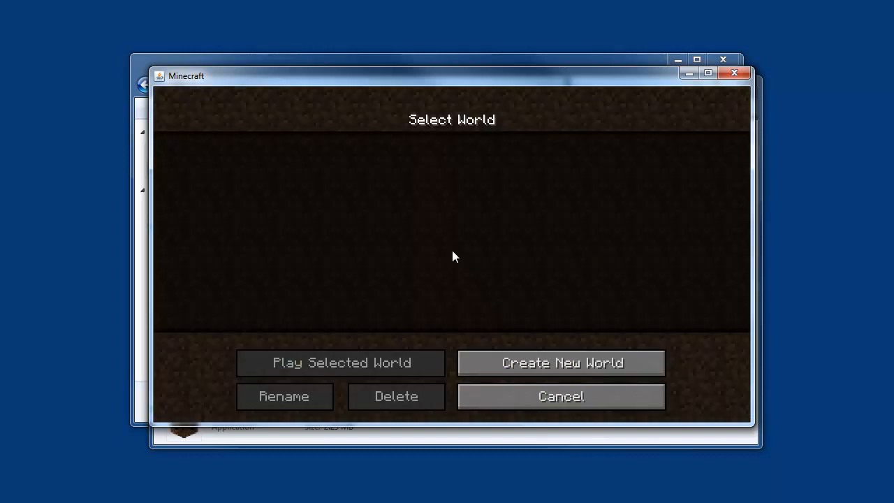
pyautogui.click(561, 363)
pyautogui.click(379, 396)
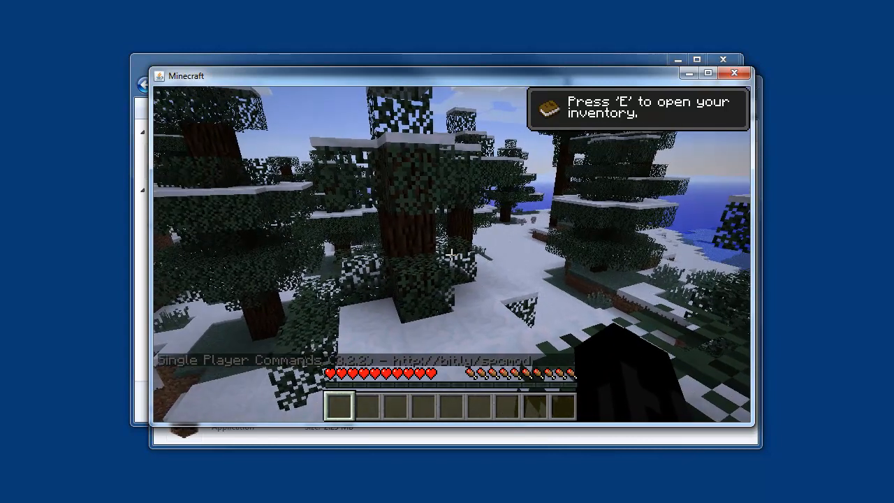
# Open the inventory and page through all the NotEnoughItems item pages back to the first one.
pyautogui.press('e')
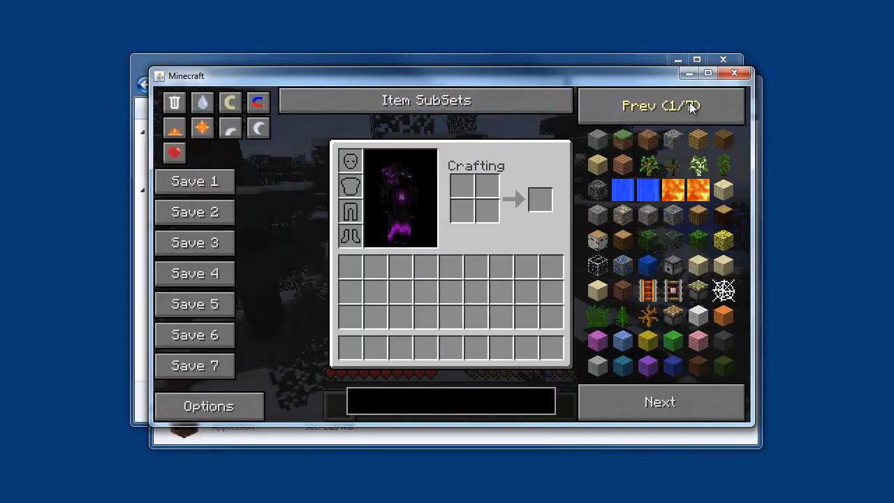
pyautogui.click(669, 411)
pyautogui.click(669, 411)
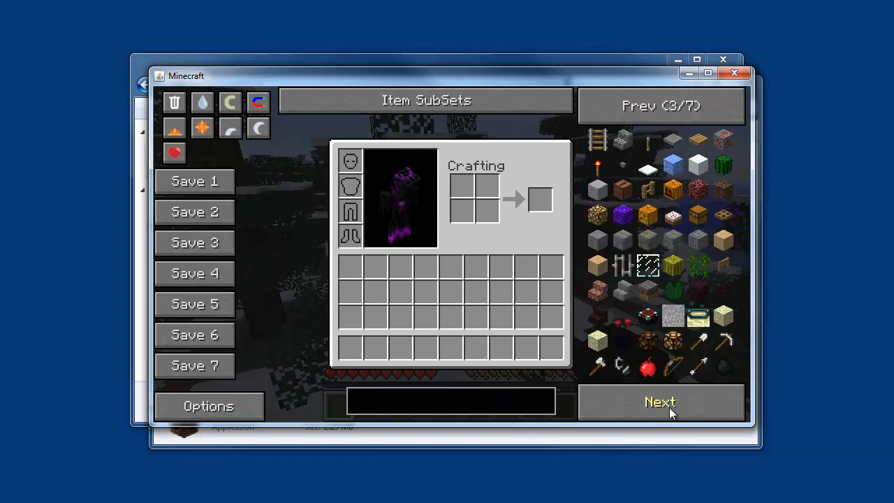
pyautogui.click(669, 411)
pyautogui.click(669, 411)
pyautogui.click(670, 411)
pyautogui.click(669, 410)
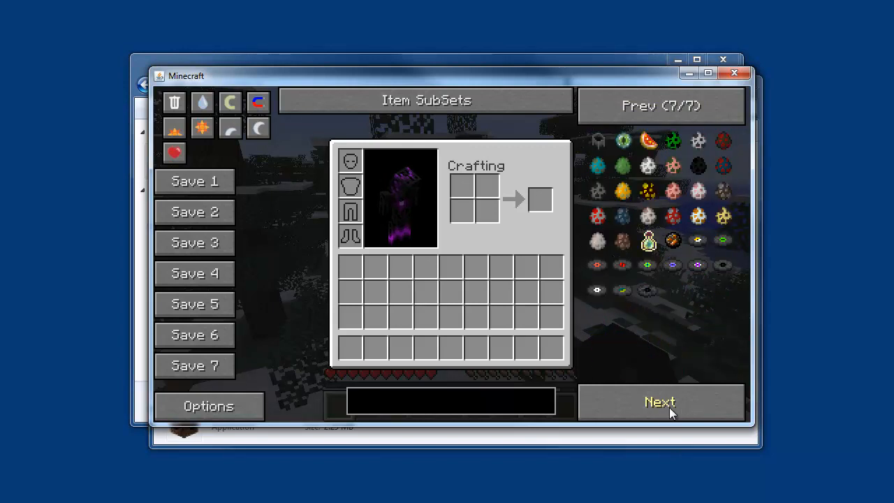
pyautogui.click(669, 411)
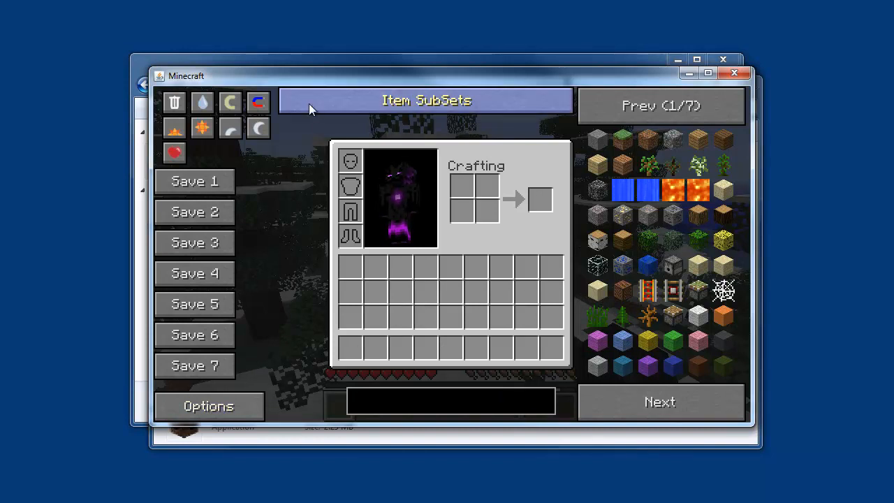
# Switch NotEnoughItems to Recipe Mode in its global options and return to the inventory.
pyautogui.click(200, 406)
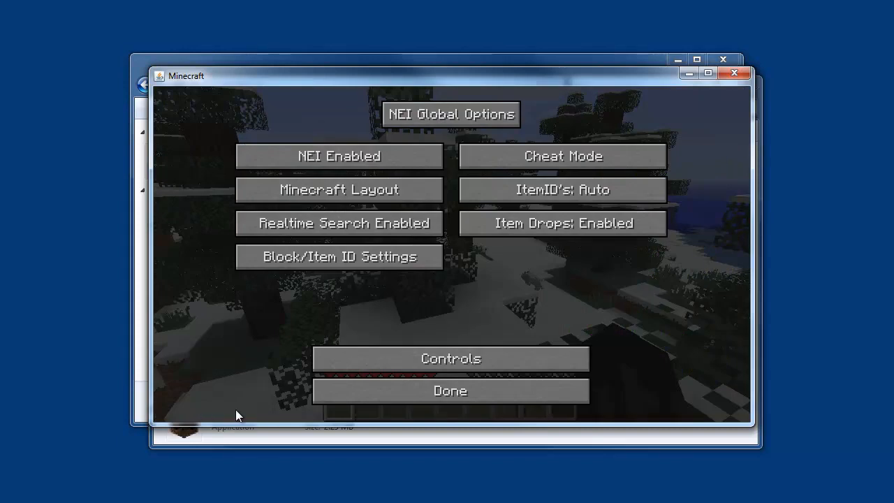
pyautogui.click(577, 158)
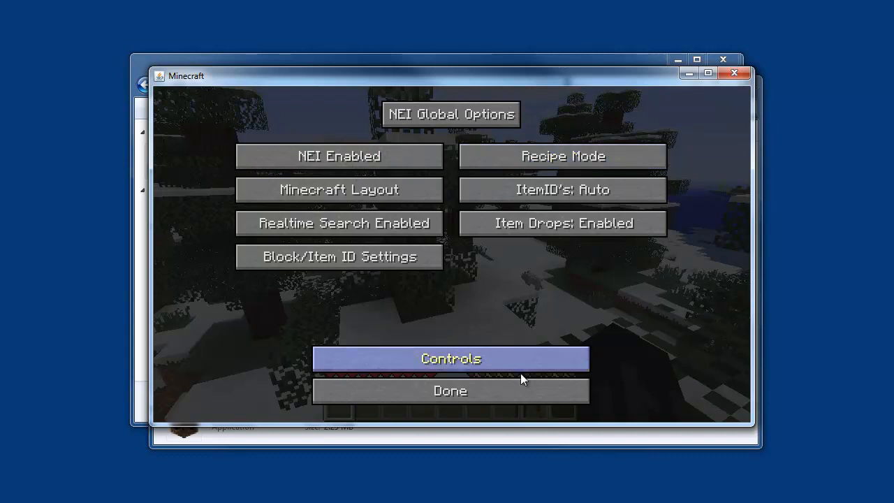
pyautogui.click(464, 392)
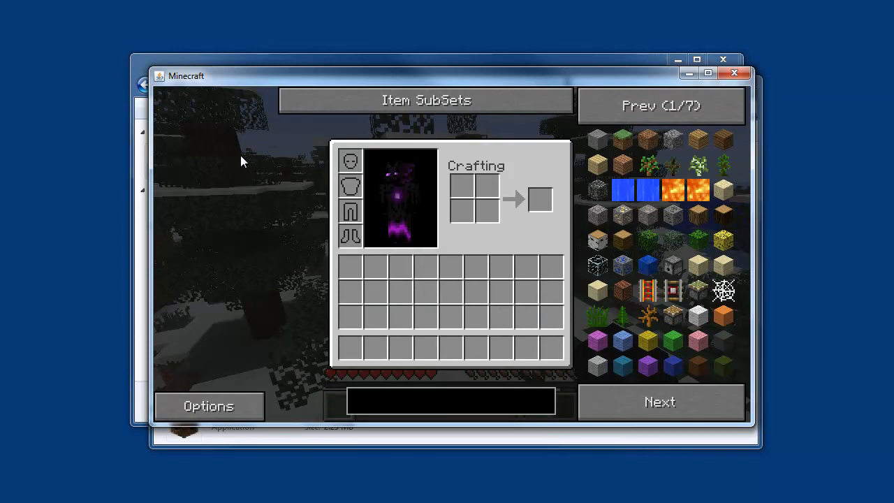
# View the piston's crafting recipe in NotEnoughItems and return to the game.
pyautogui.click(674, 321)
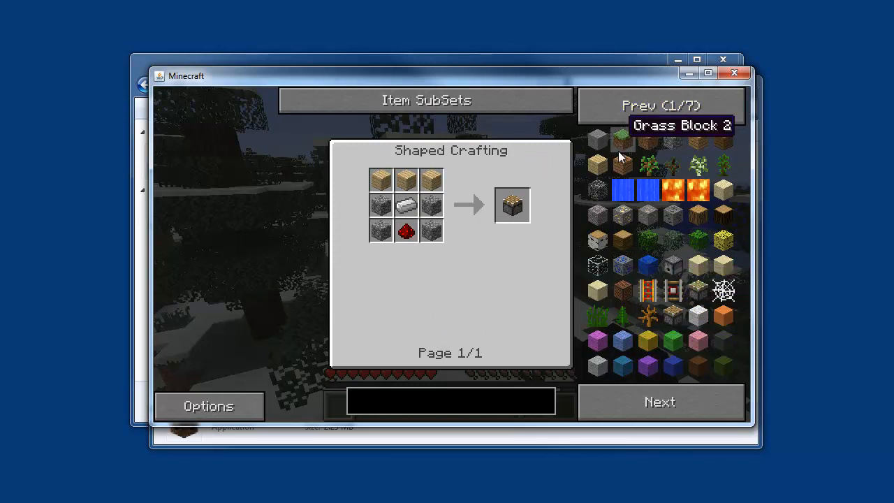
pyautogui.press('Escape')
pyautogui.press('Escape')
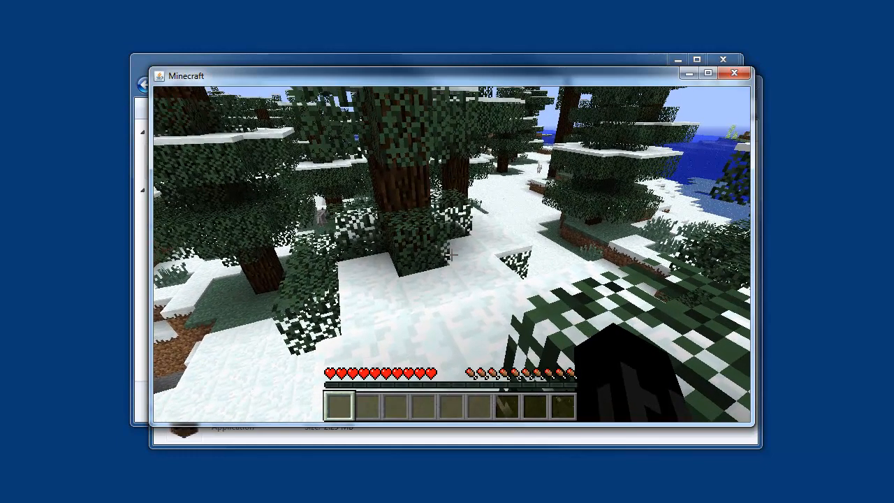
# Turn on flying with the /fly command and fly up and forward over the snowy forest.
pyautogui.press('t')
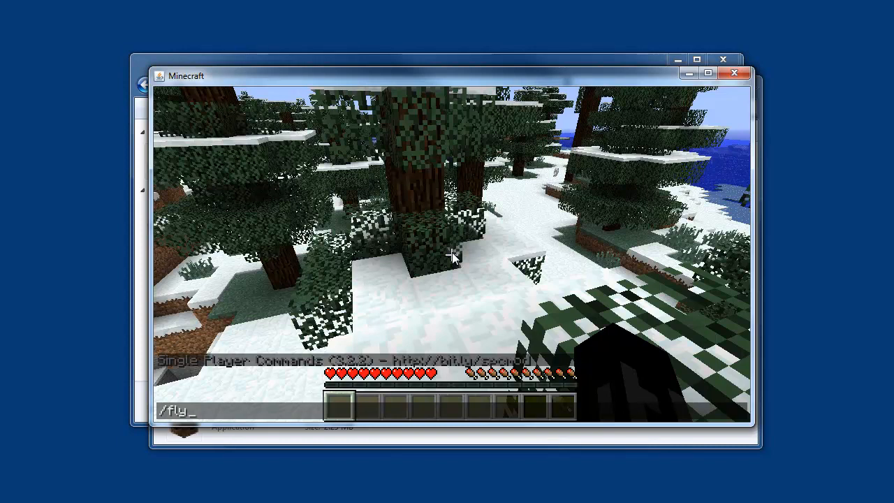
pyautogui.press('Return')
pyautogui.press('space')
pyautogui.press('w')
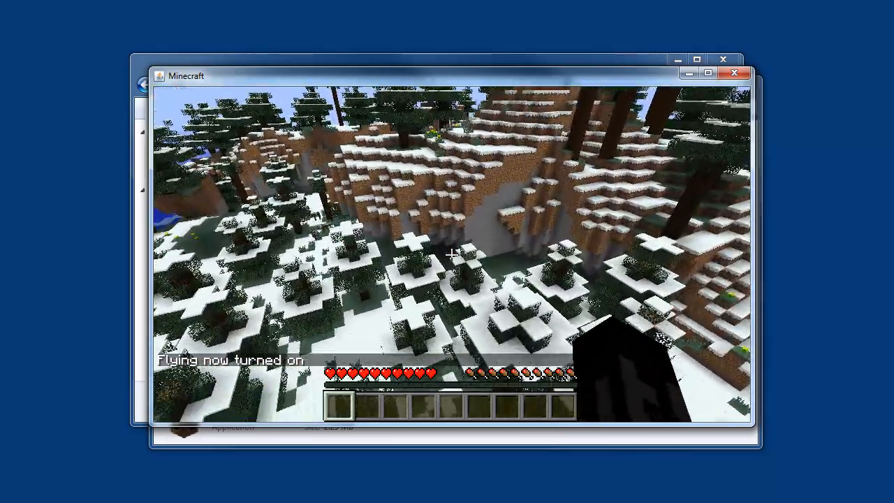
pyautogui.press('w')
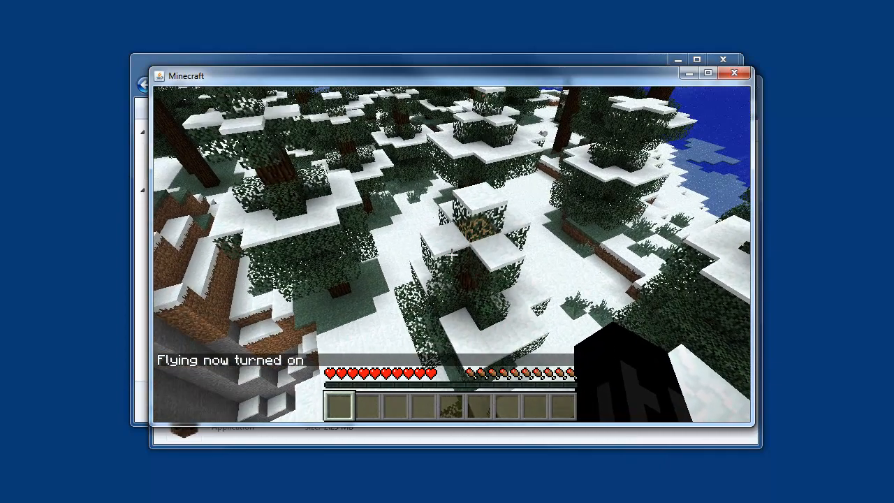
# Set Graphics and Advanced OpenGL to Fast in the game's video settings.
pyautogui.press('Escape')
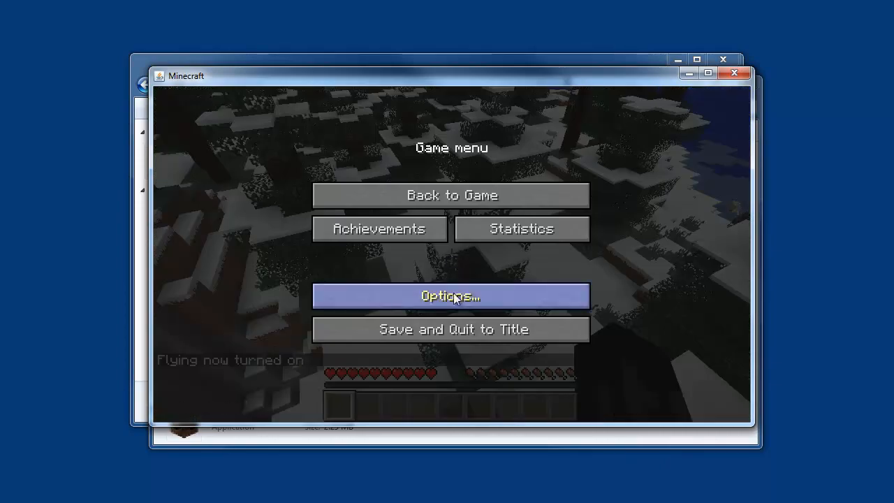
pyautogui.click(455, 297)
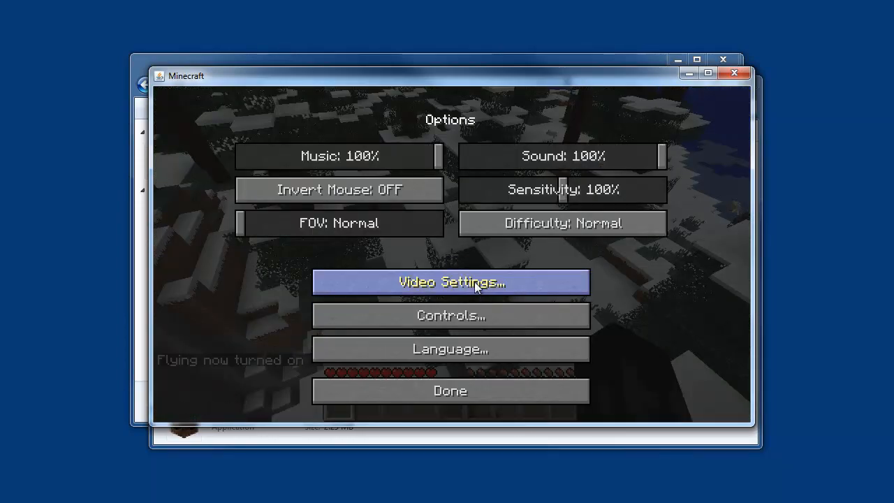
pyautogui.click(476, 285)
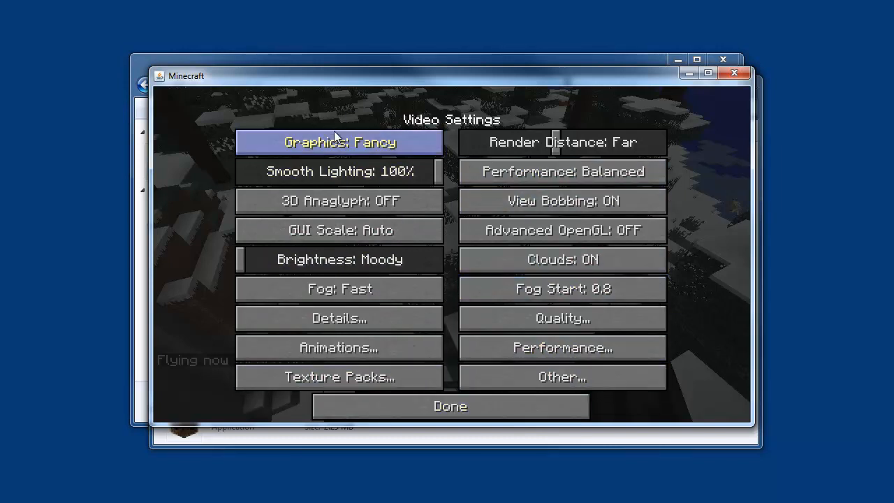
pyautogui.click(383, 145)
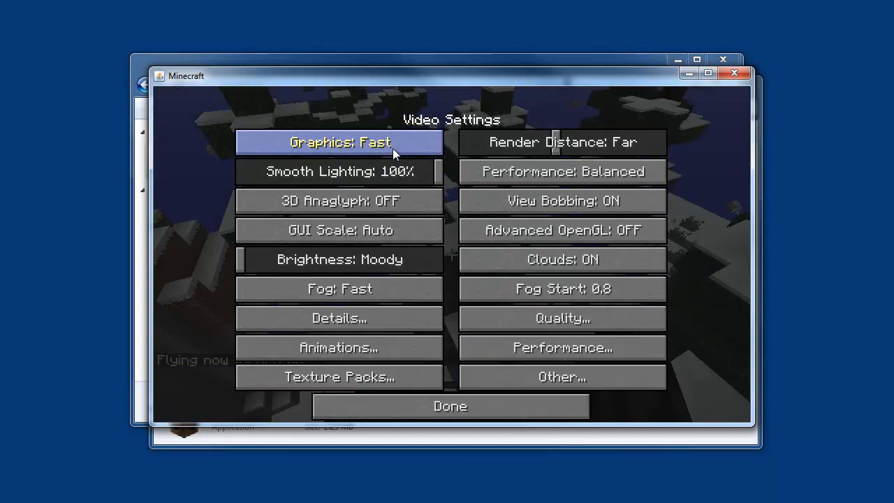
pyautogui.click(603, 234)
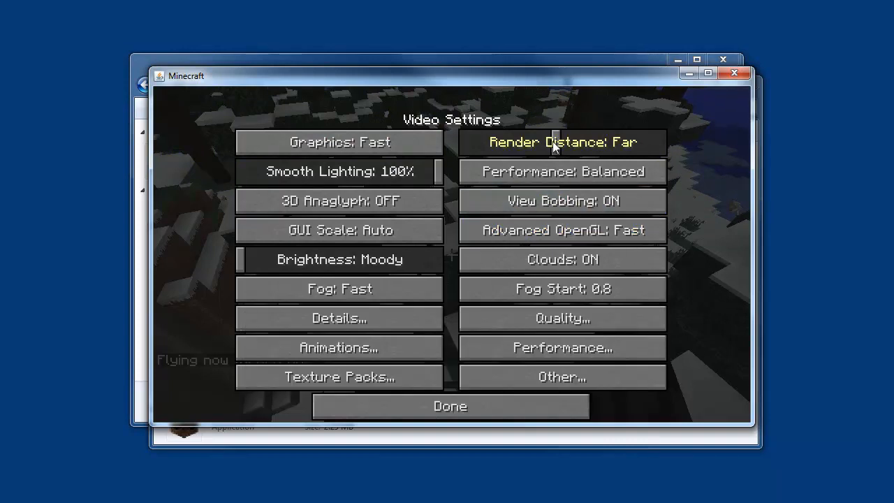
# Set the render distance to Normal, performance to Max FPS and brightness to Bright.
pyautogui.moveTo(557, 147); pyautogui.dragTo(505, 147)
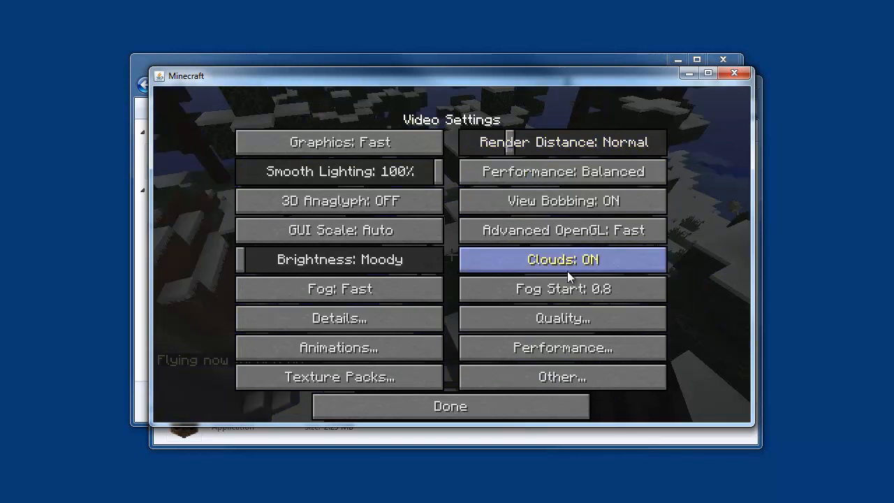
pyautogui.click(616, 176)
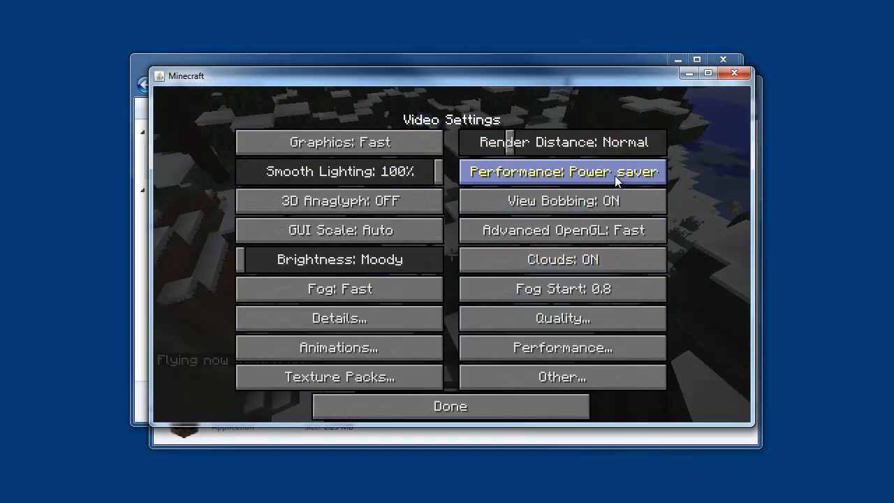
pyautogui.click(597, 176)
pyautogui.click(609, 176)
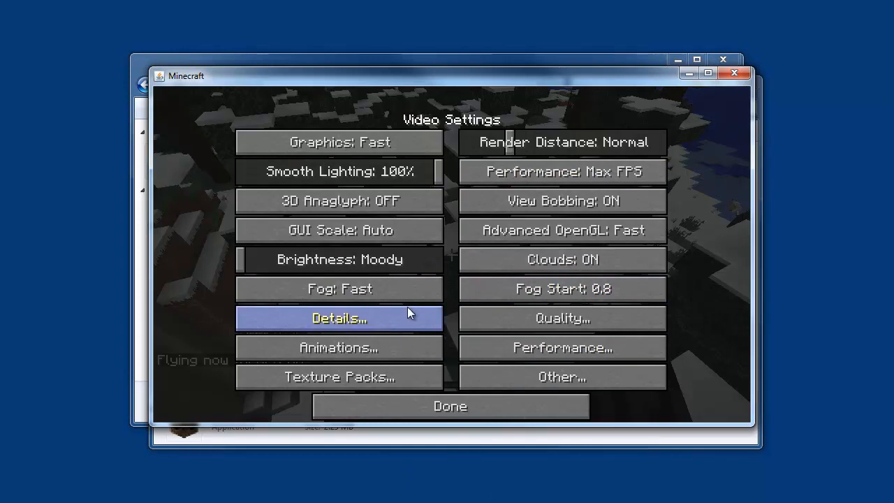
pyautogui.moveTo(342, 290)
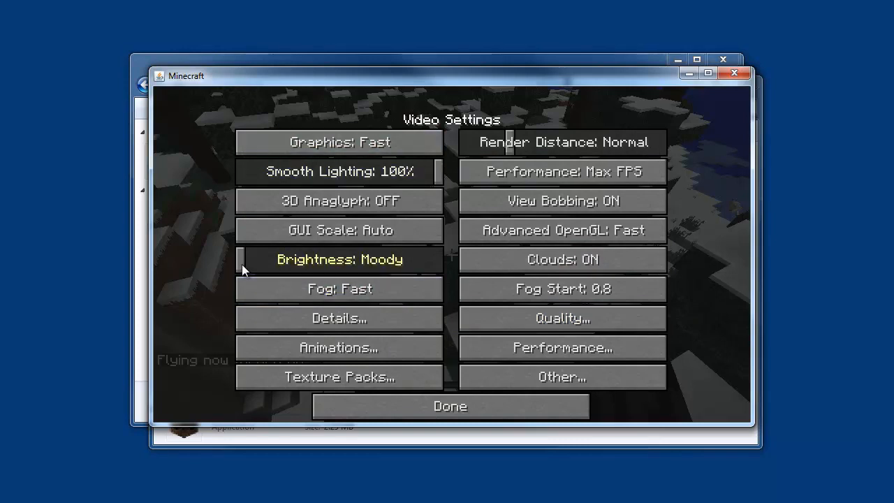
pyautogui.moveTo(241, 266); pyautogui.dragTo(441, 259)
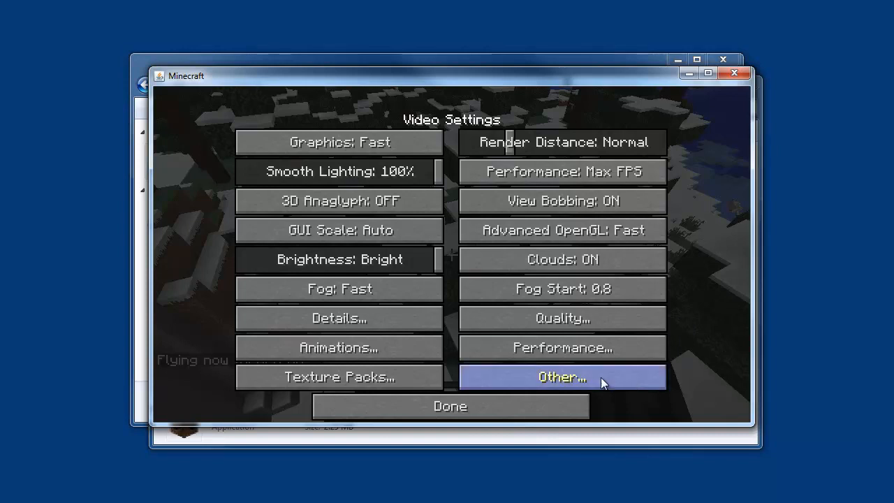
# Leave the video settings and options, and save and quit the world to the title screen.
pyautogui.click(557, 410)
pyautogui.click(534, 396)
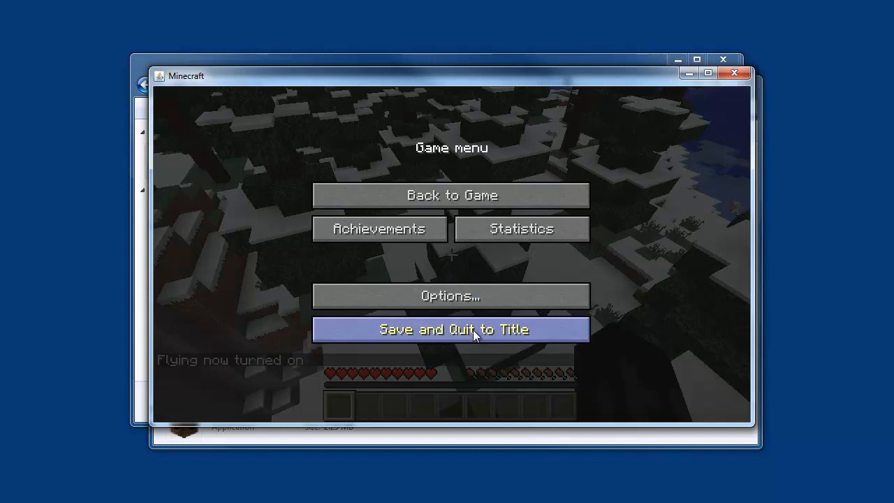
pyautogui.click(517, 328)
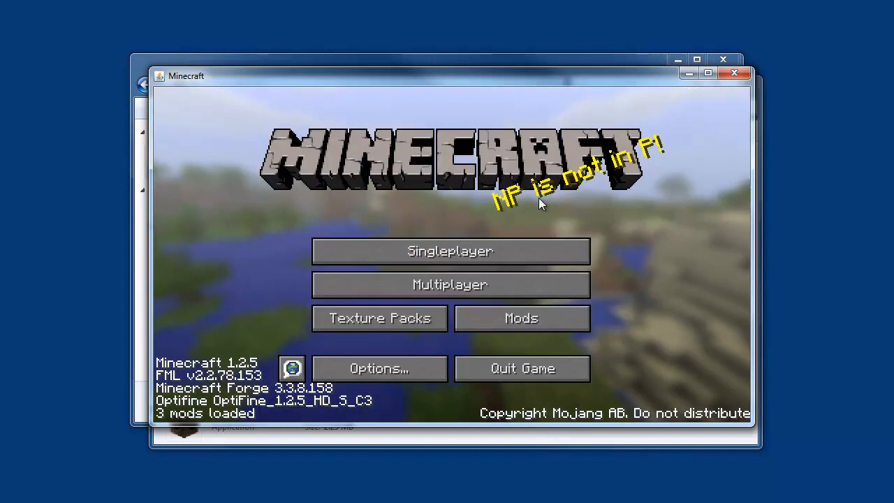
# Quit the game and open the mod editor of the Template instance.
pyautogui.click(565, 369)
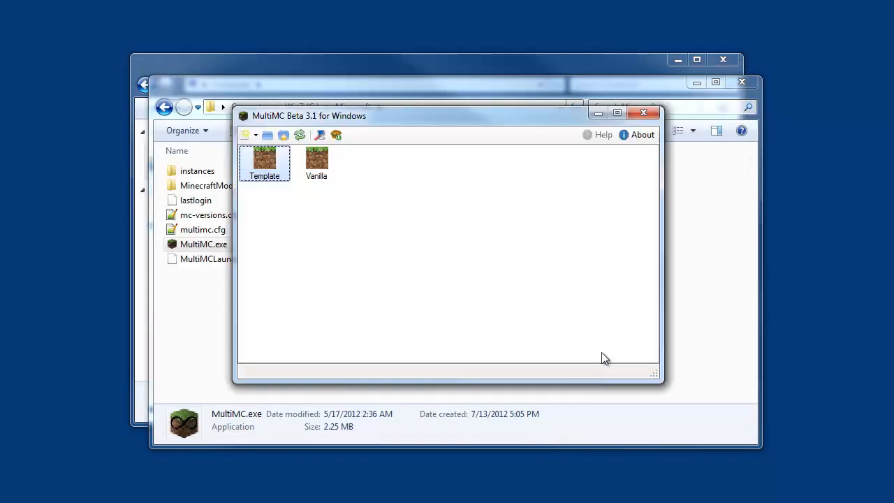
pyautogui.rightClick(264, 161)
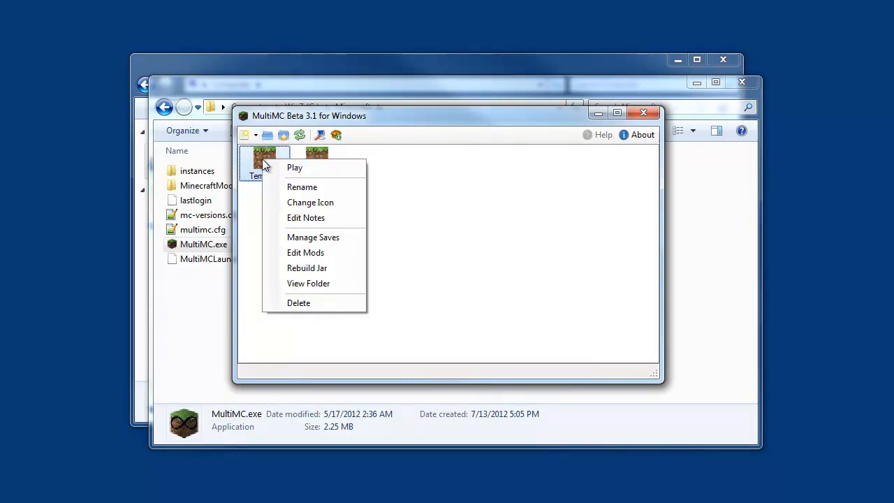
pyautogui.click(315, 257)
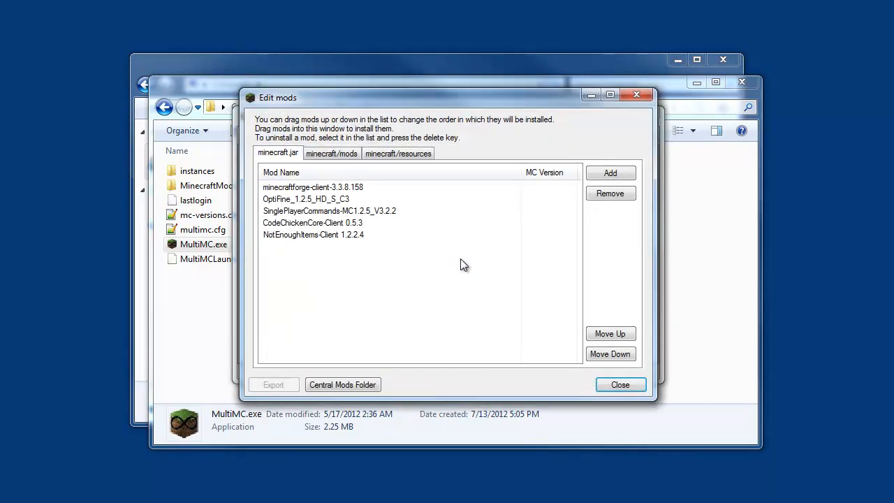
# Add [1.2.5]ReiMinimap_v3.2_04, extrabiomes-xl-2.2.6-ssp and Treecapitator 1.2.5.h to the minecraft/mods list of Template.
pyautogui.click(326, 156)
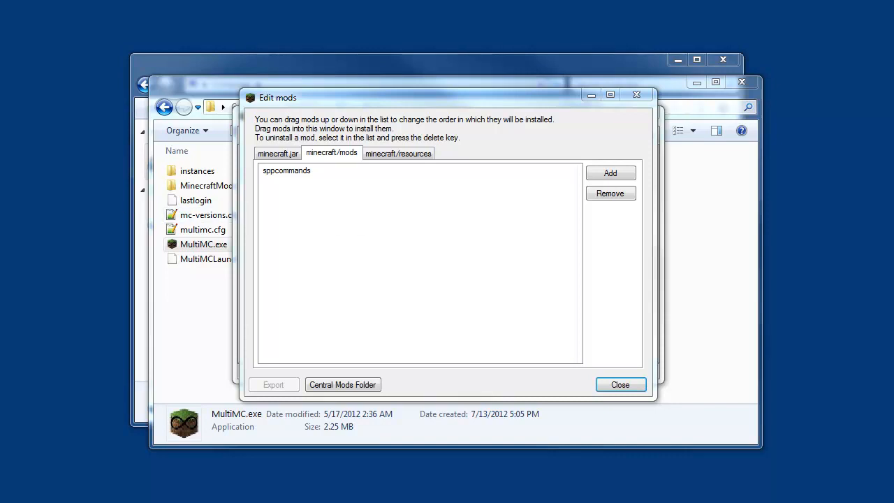
pyautogui.moveTo(359, 210); pyautogui.dragTo(302, 190)
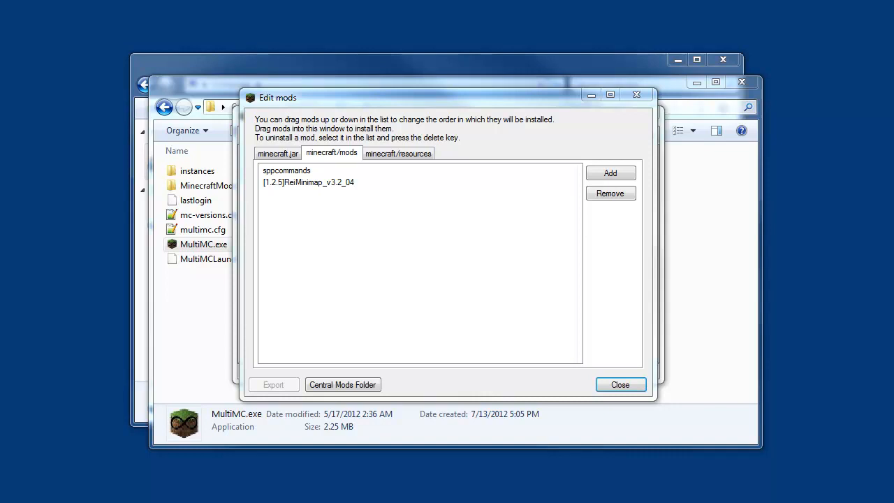
pyautogui.moveTo(145, 175); pyautogui.dragTo(302, 207)
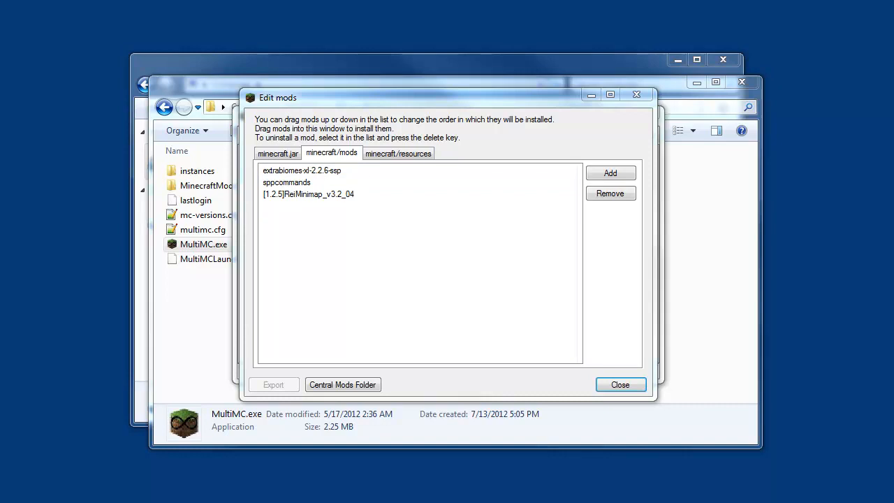
pyautogui.moveTo(324, 303); pyautogui.dragTo(519, 202)
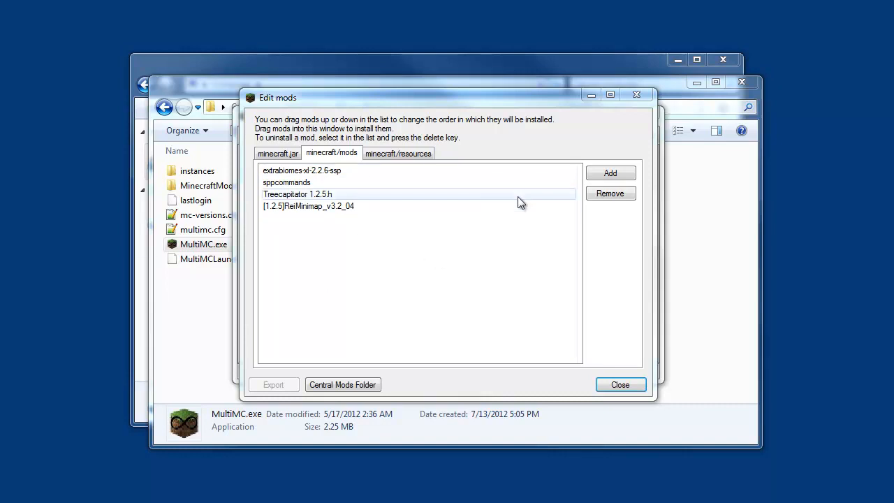
pyautogui.click(277, 197)
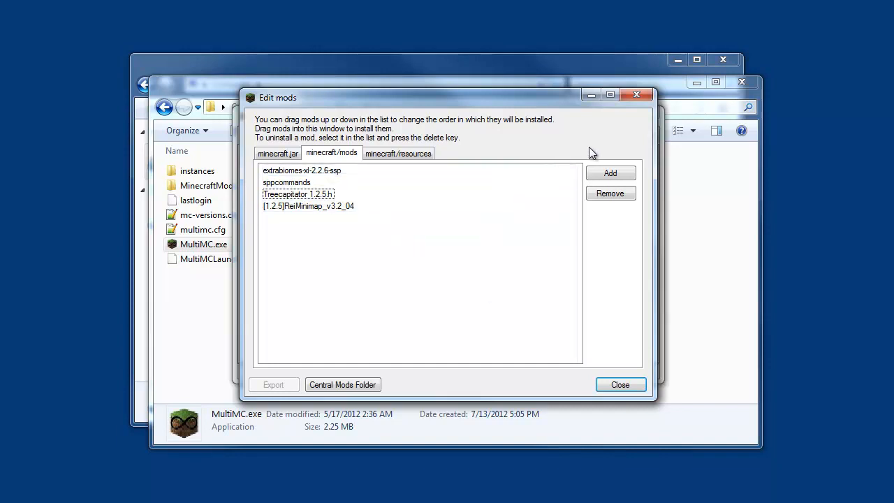
# Close the mod editor and launch the Template instance, logging in with the remembered account.
pyautogui.click(619, 385)
pyautogui.doubleClick(264, 160)
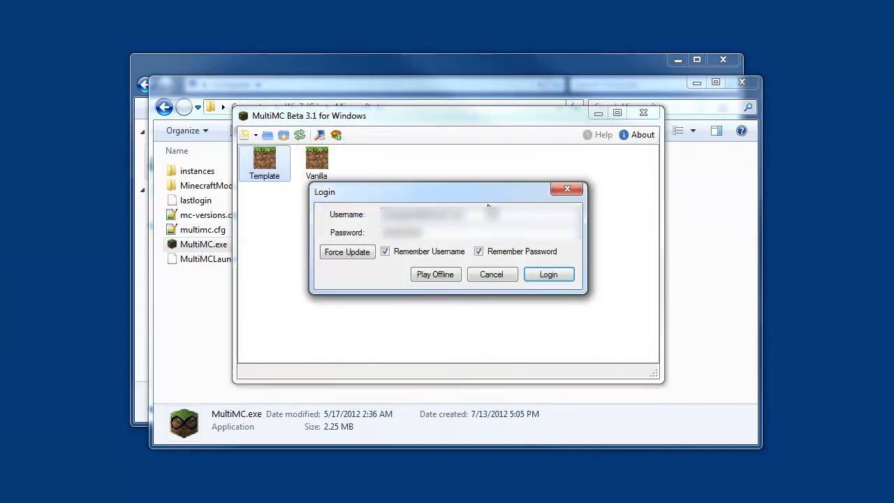
pyautogui.click(549, 274)
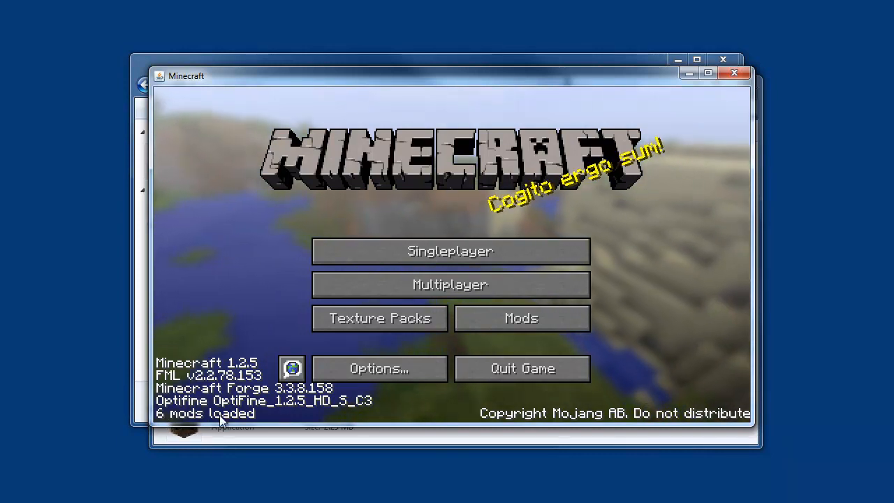
# Check the game's mod list, viewing the details of ReiMinimap, ExtraBiomes XL and treecapitator, and return to the title screen.
pyautogui.click(540, 317)
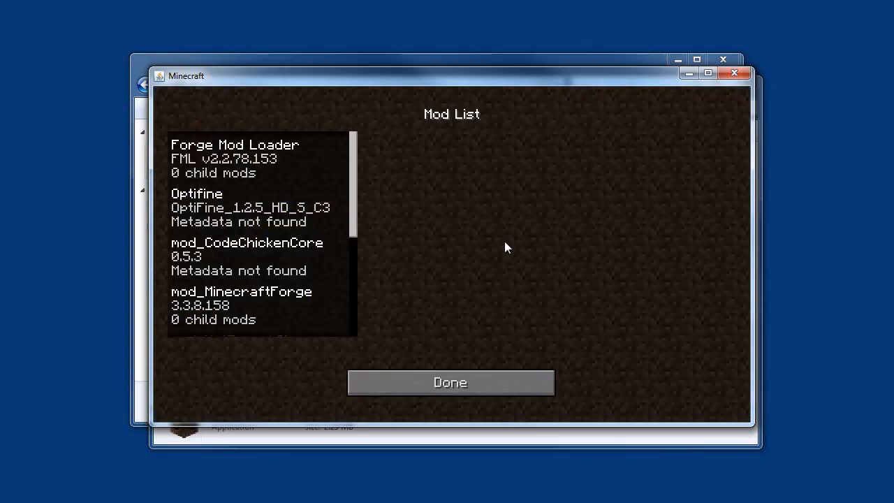
pyautogui.moveTo(353, 170); pyautogui.dragTo(355, 245)
pyautogui.click(250, 230)
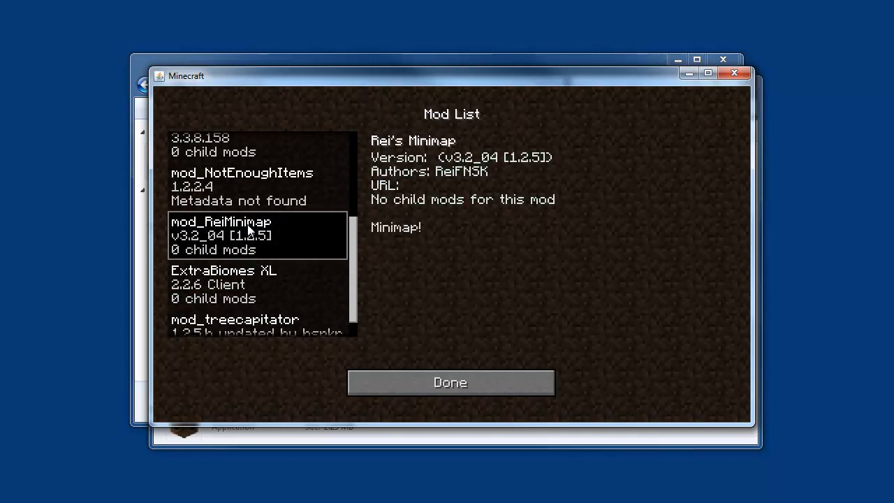
pyautogui.click(249, 273)
pyautogui.moveTo(354, 265); pyautogui.dragTo(352, 314)
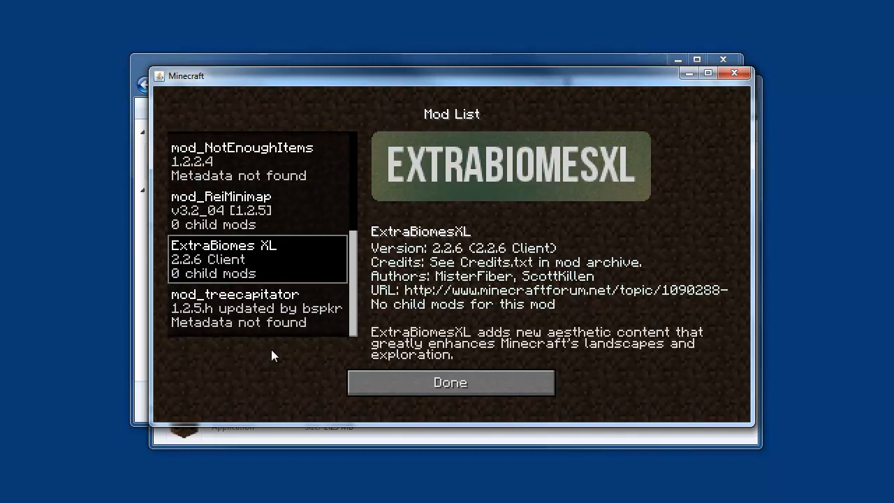
pyautogui.click(278, 306)
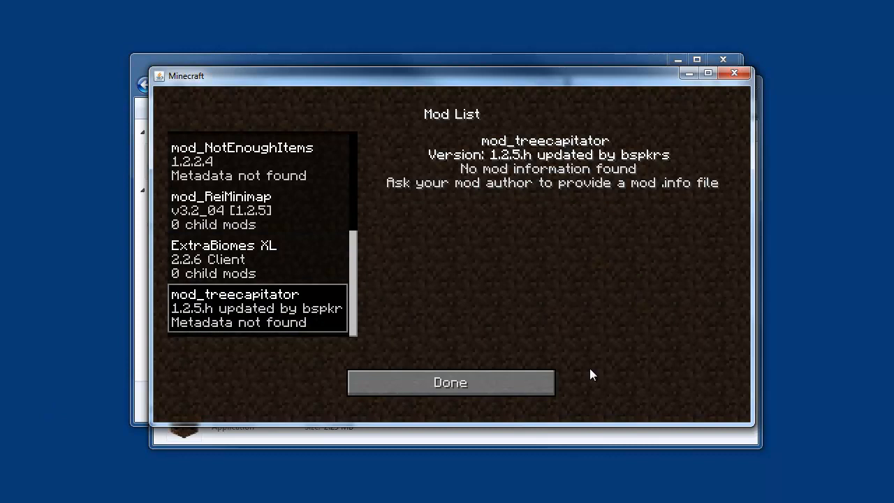
pyautogui.click(521, 382)
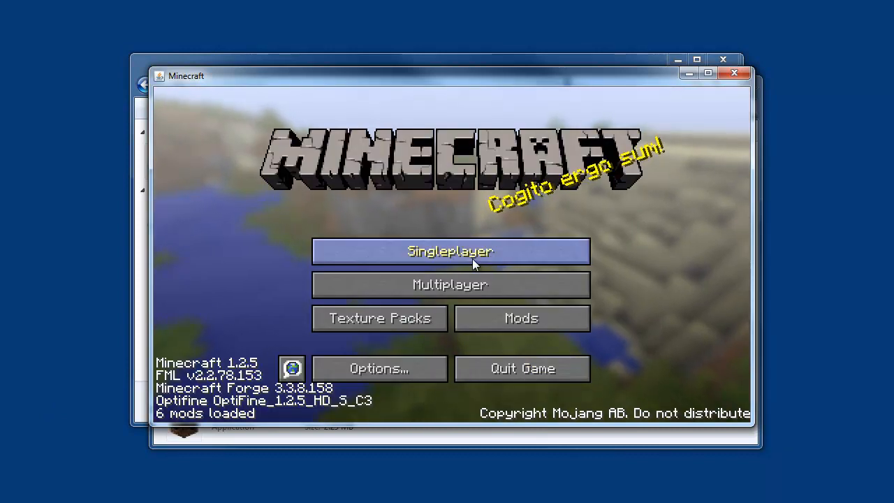
# Delete the existing New World save and create a new Survival world named New World.
pyautogui.click(496, 256)
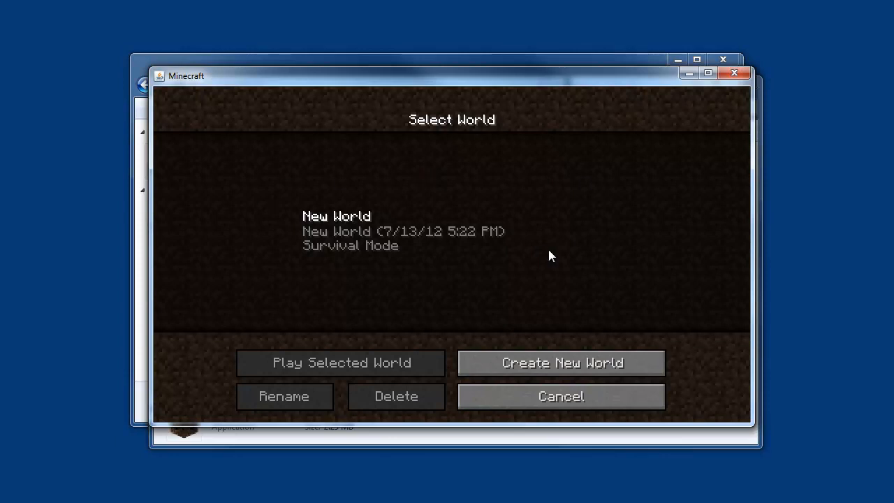
pyautogui.click(316, 217)
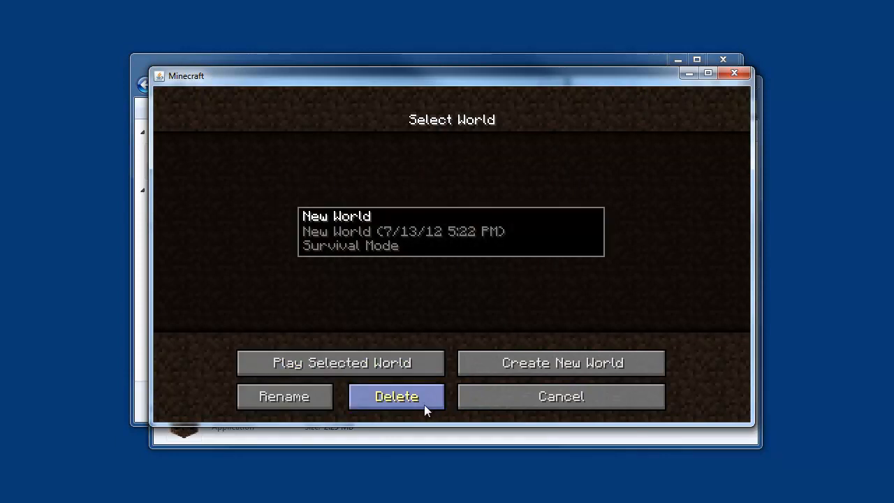
pyautogui.click(403, 398)
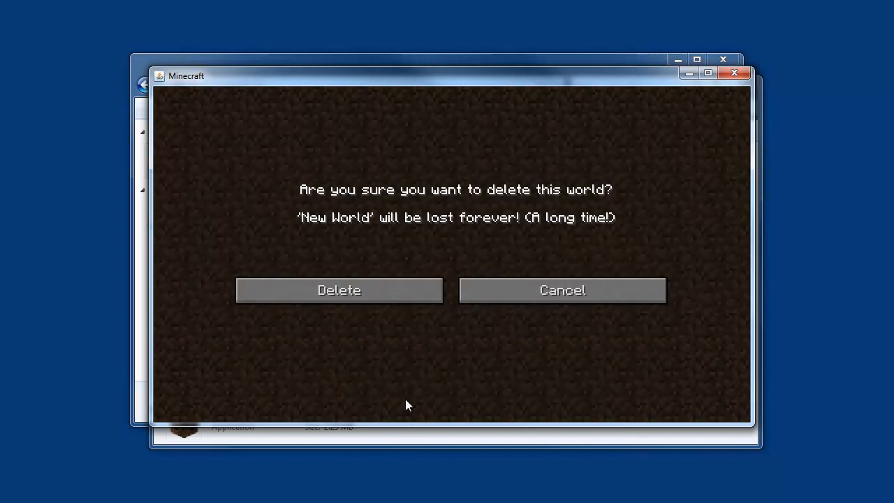
pyautogui.click(331, 306)
pyautogui.click(550, 362)
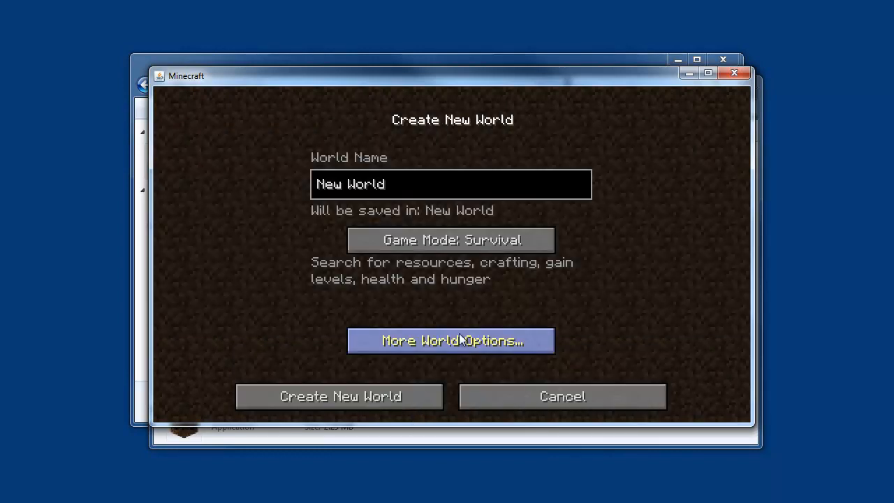
pyautogui.click(394, 393)
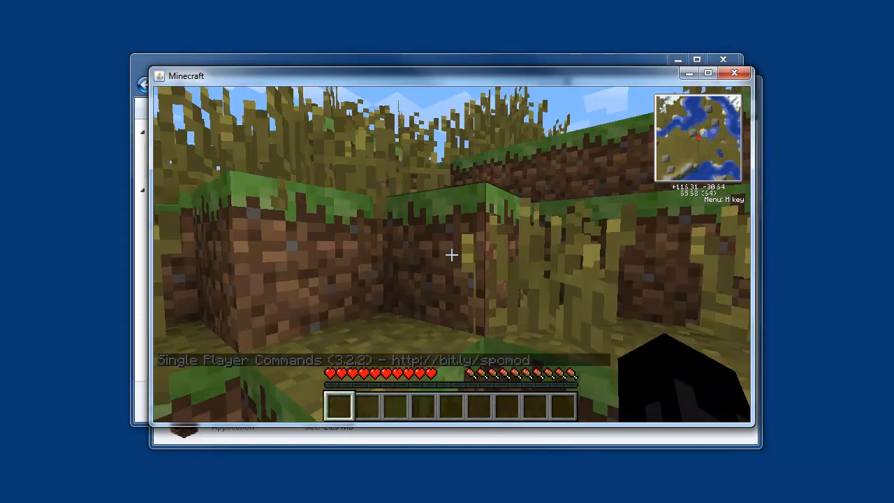
# Walk through the tall grass near the spawn point and turn on the debug overlay.
pyautogui.press('w')
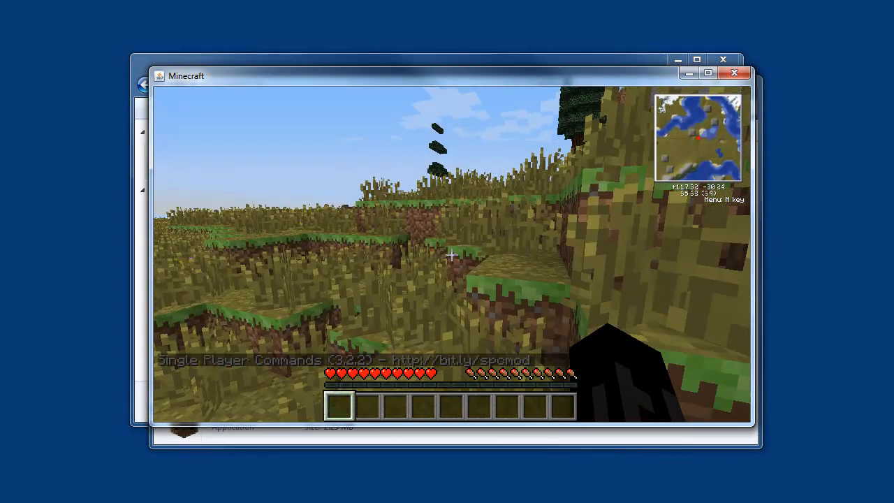
pyautogui.press('space')
pyautogui.press('w')
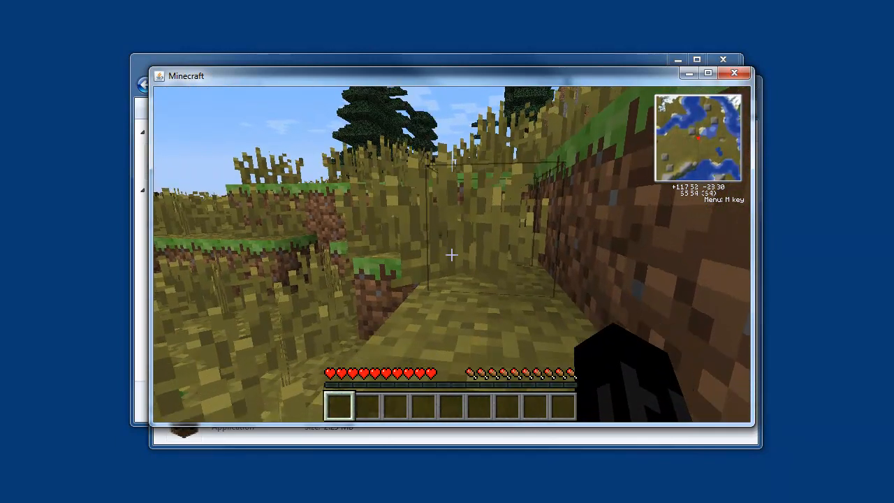
pyautogui.press('F3')
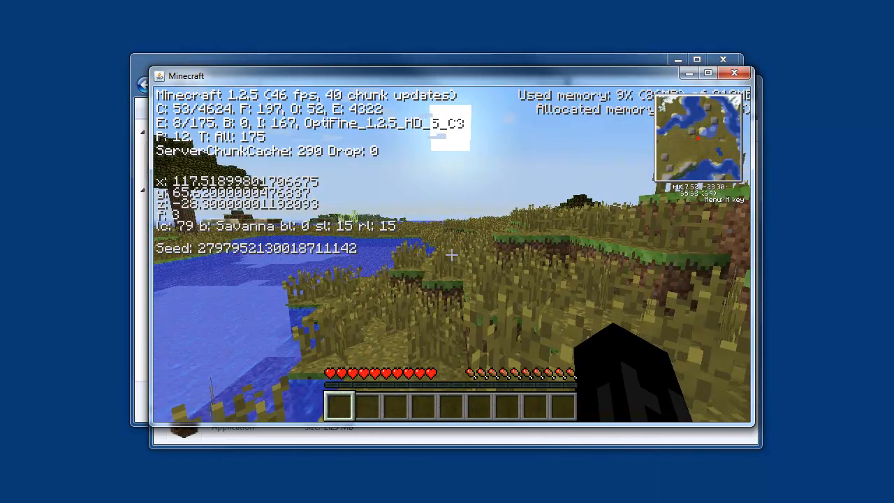
pyautogui.press('w')
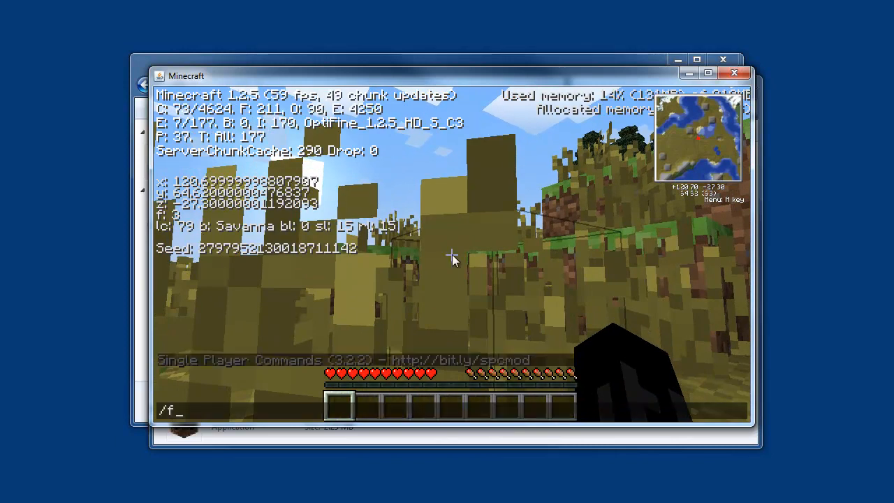
# Turn on flying with the /fly command and fly up over the savanna towards the tall conifers.
pyautogui.press('Return')
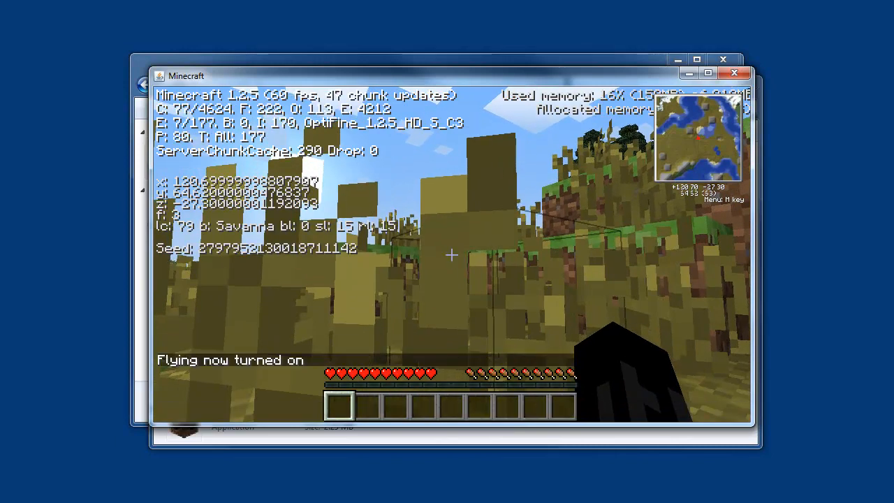
pyautogui.press('space')
pyautogui.press('space')
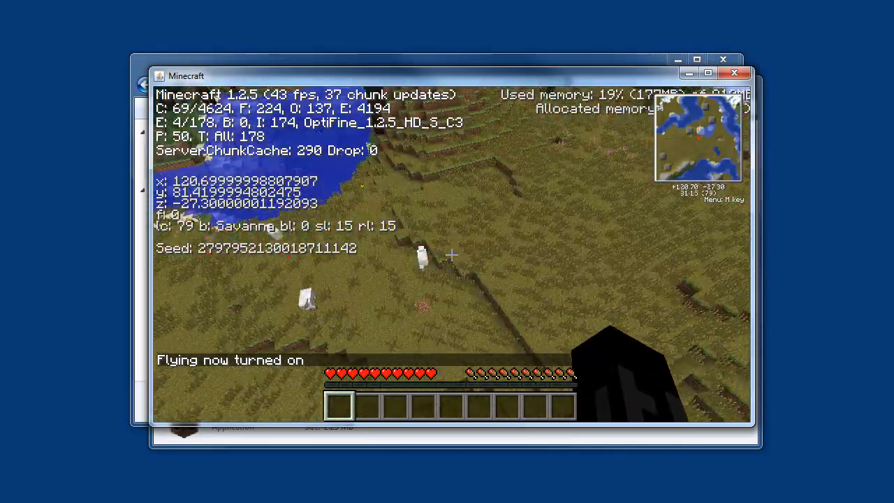
pyautogui.press('w')
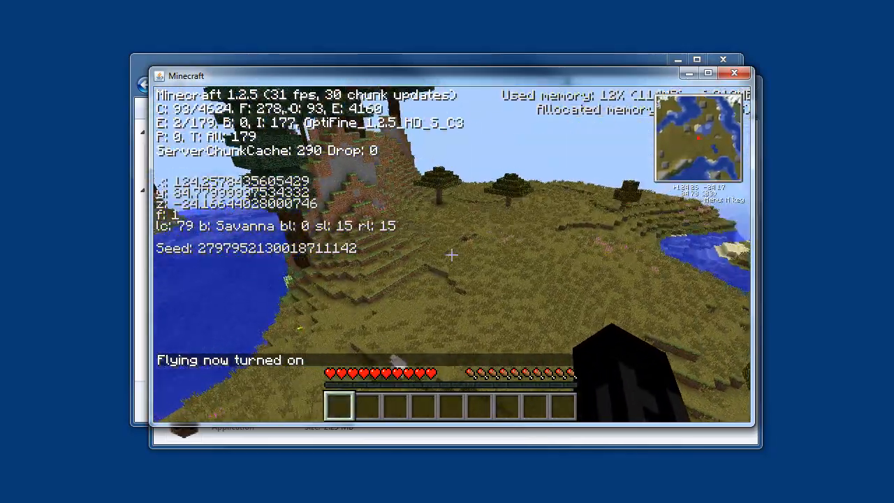
pyautogui.press('w')
pyautogui.press('w')
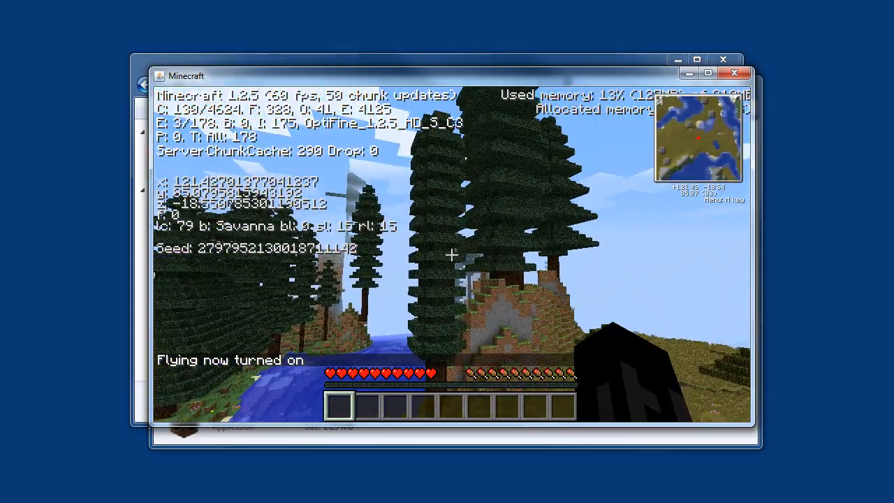
# Fly forward and higher past the tall conifers along the river to survey the new biomes.
pyautogui.press('w')
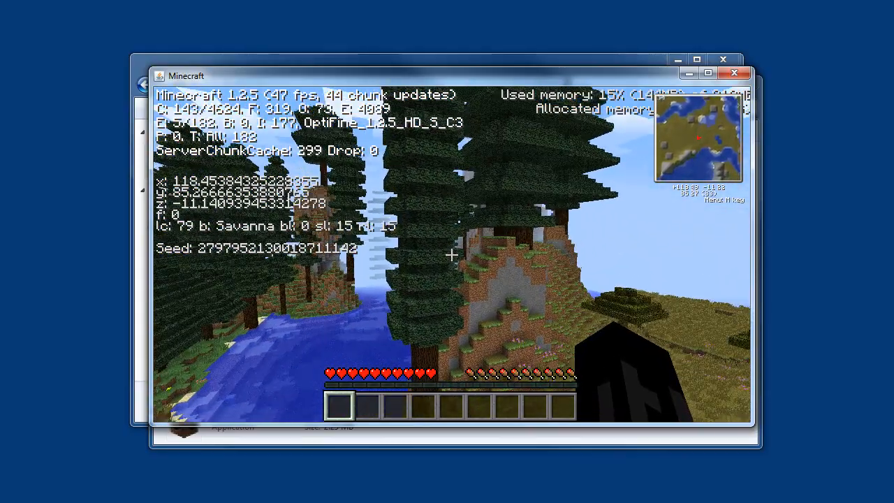
pyautogui.press('w')
pyautogui.press('space')
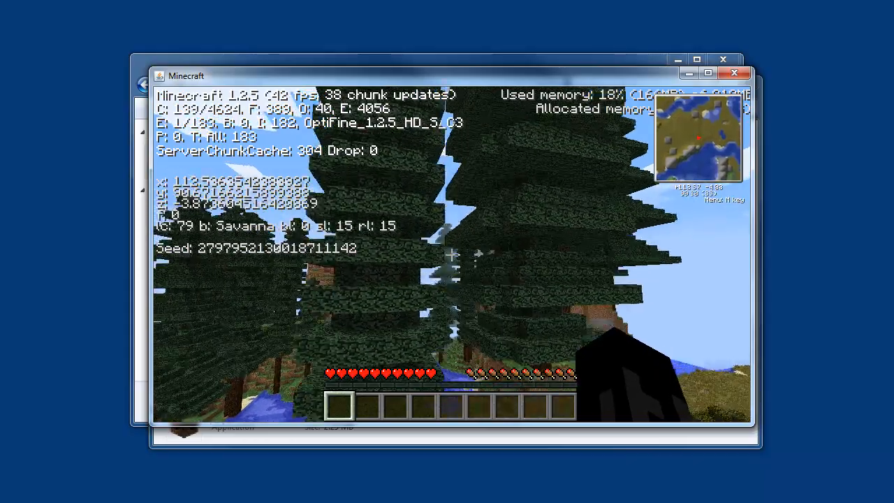
pyautogui.press('w')
pyautogui.press('space')
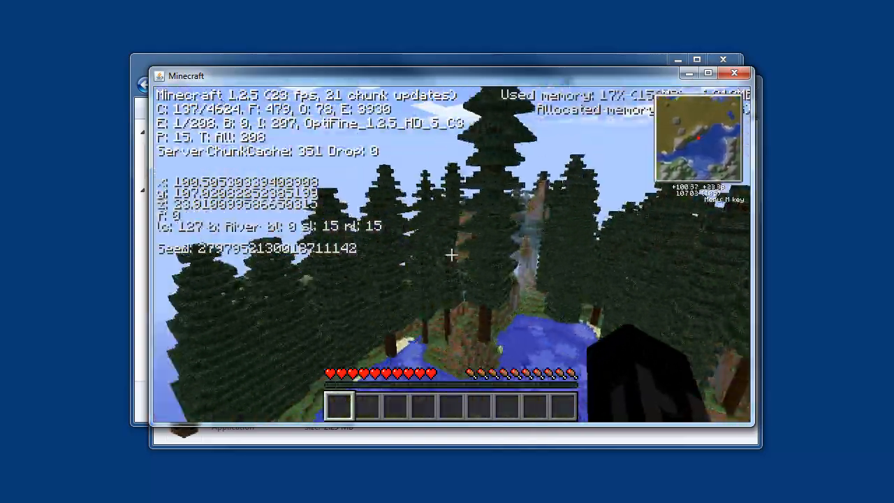
# Fly across the rainforest and meadow, and descend beside a large conifer trunk.
pyautogui.press('d')
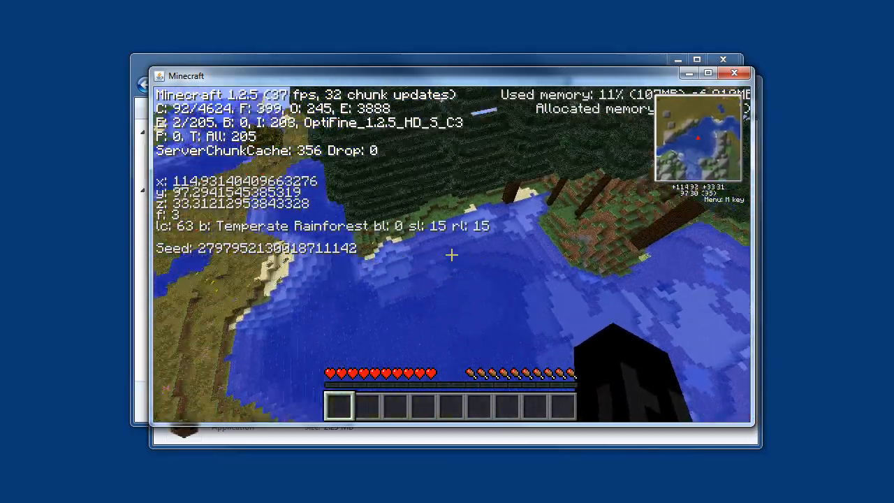
pyautogui.press('w')
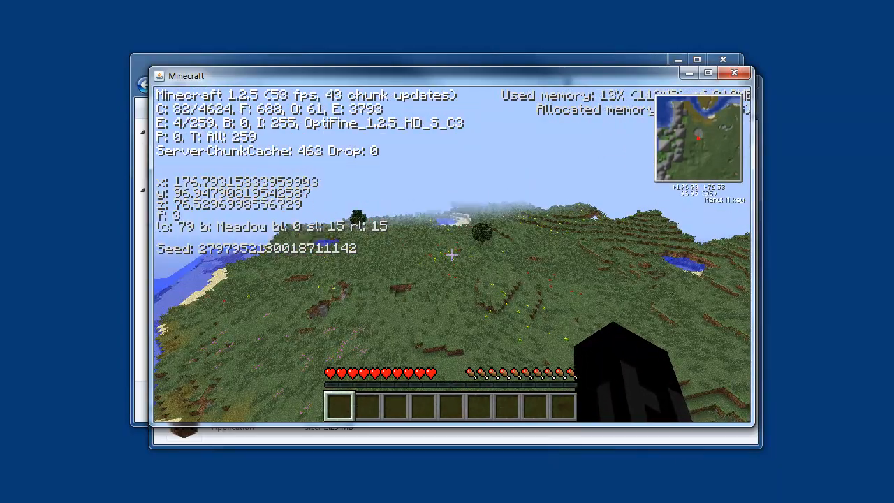
pyautogui.press('w')
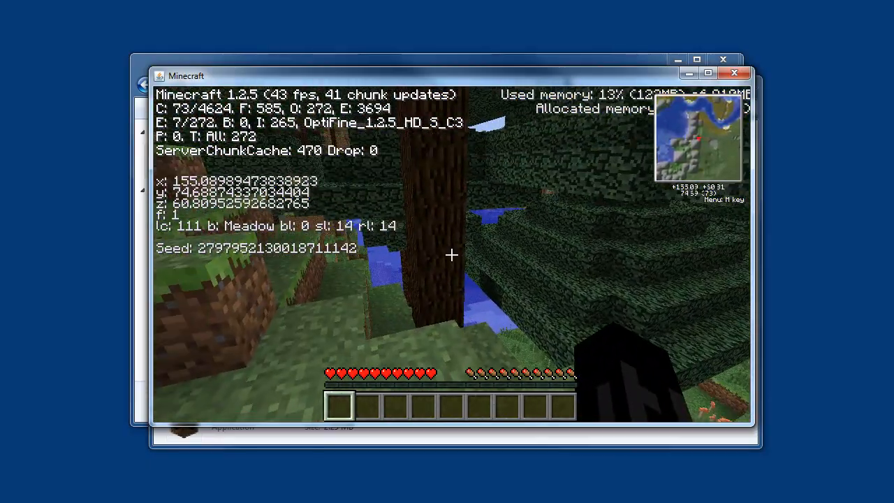
# Open the inventory and search the item list for "ax".
pyautogui.press('e')
pyautogui.click(443, 407)
pyautogui.write('ax')
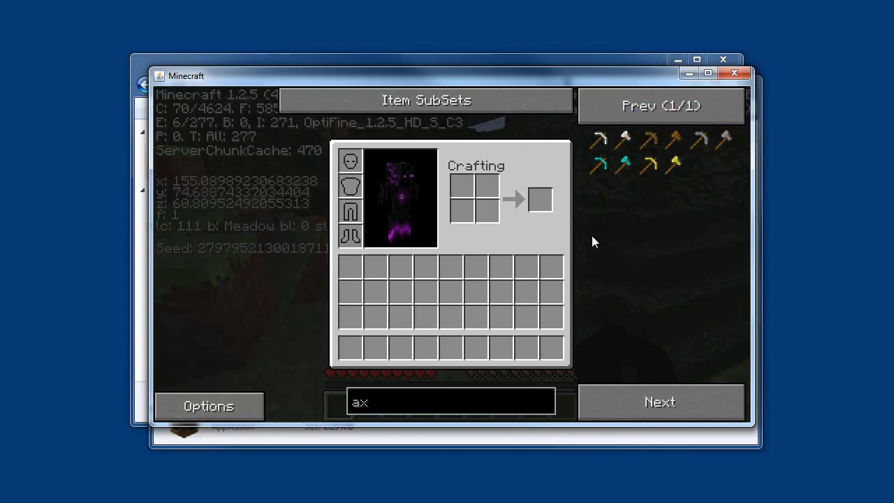
# Switch the NEI global options to Cheat Mode and add an Iron Axe to the inventory.
pyautogui.click(223, 404)
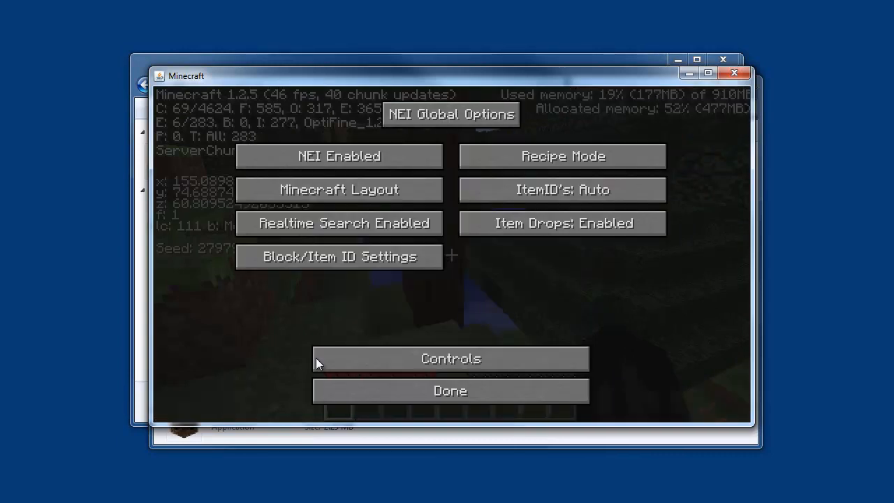
pyautogui.click(566, 159)
pyautogui.click(566, 159)
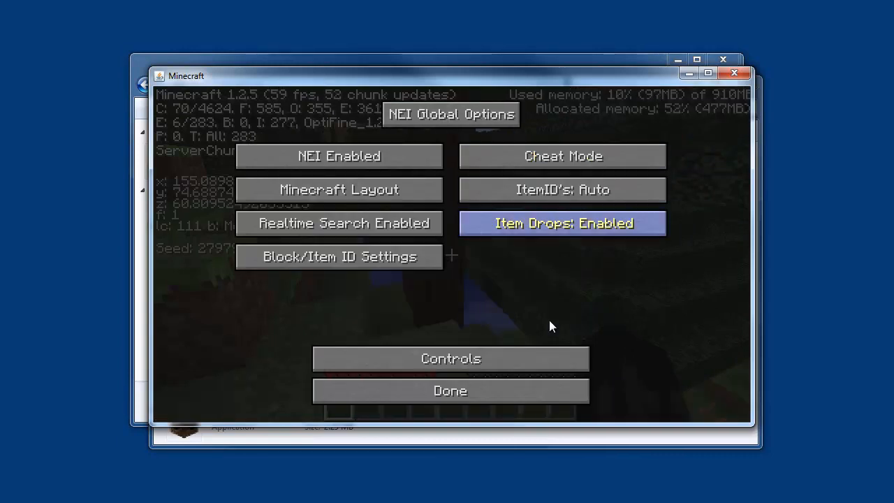
pyautogui.click(479, 389)
pyautogui.click(628, 135)
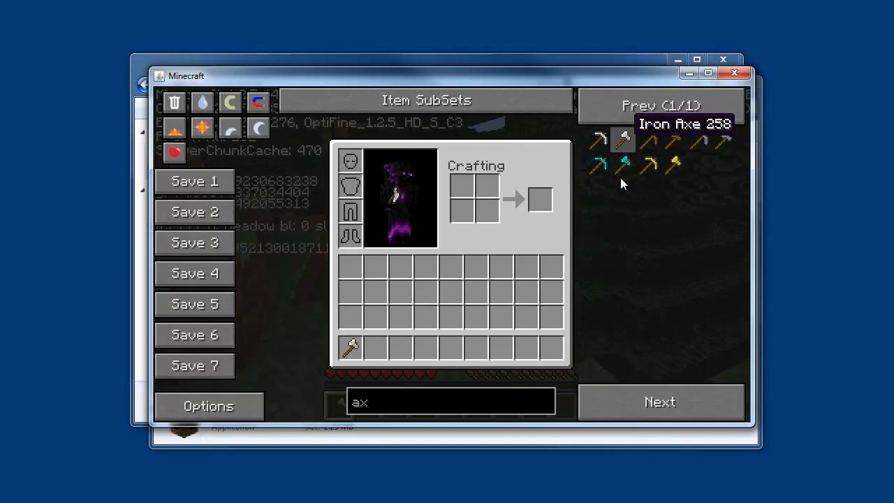
pyautogui.press('e')
# Cut down the nearby large conifer with the iron axe, gather its dropped wood, and resume play after pausing.
pyautogui.press('w')
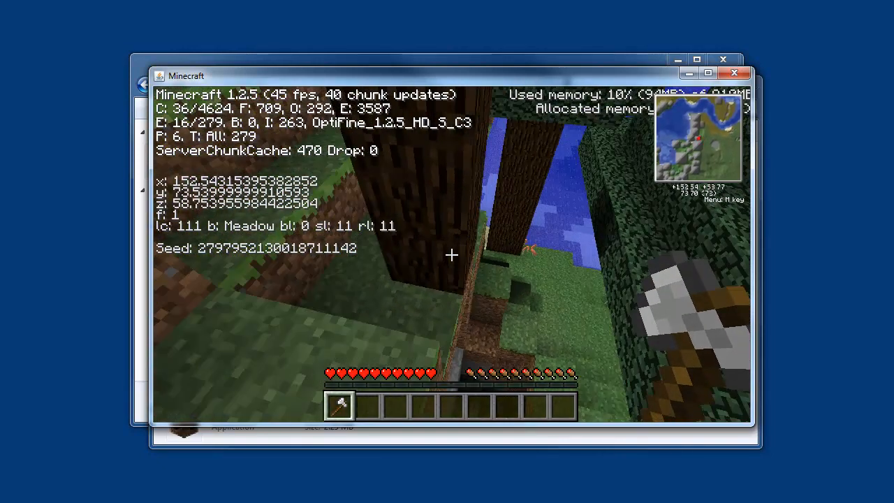
pyautogui.click(452, 255)
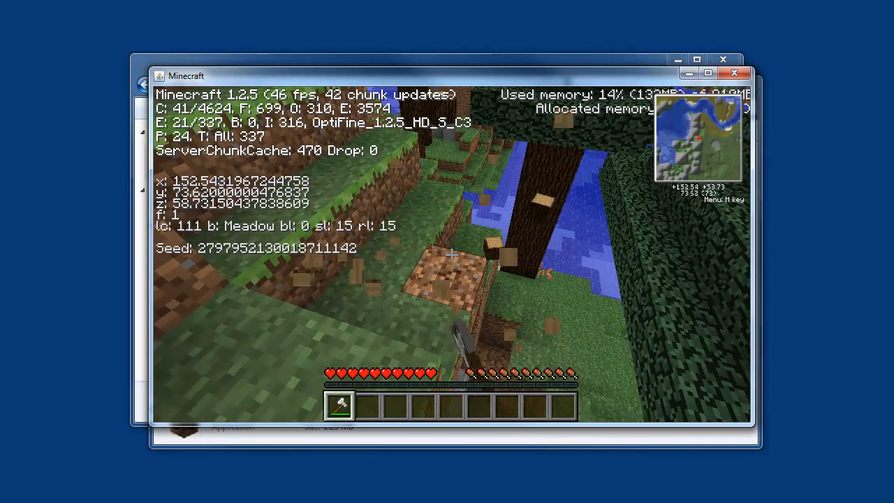
pyautogui.press('d')
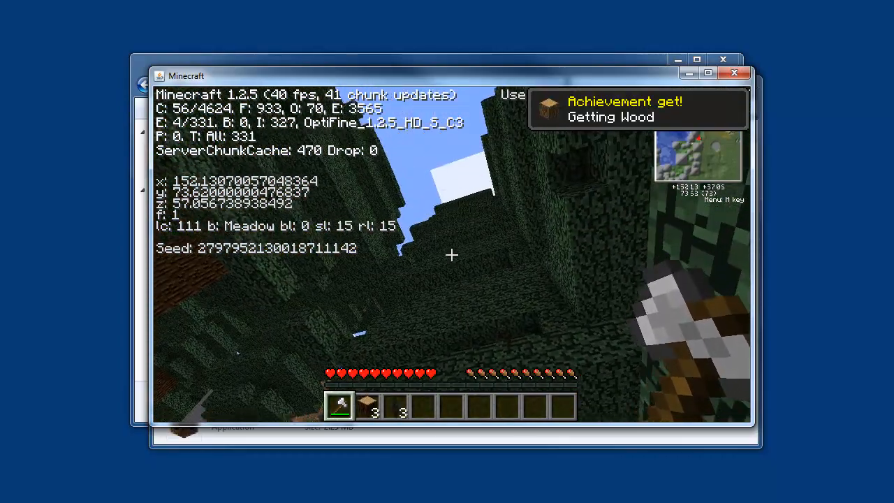
pyautogui.press('w')
pyautogui.press('w')
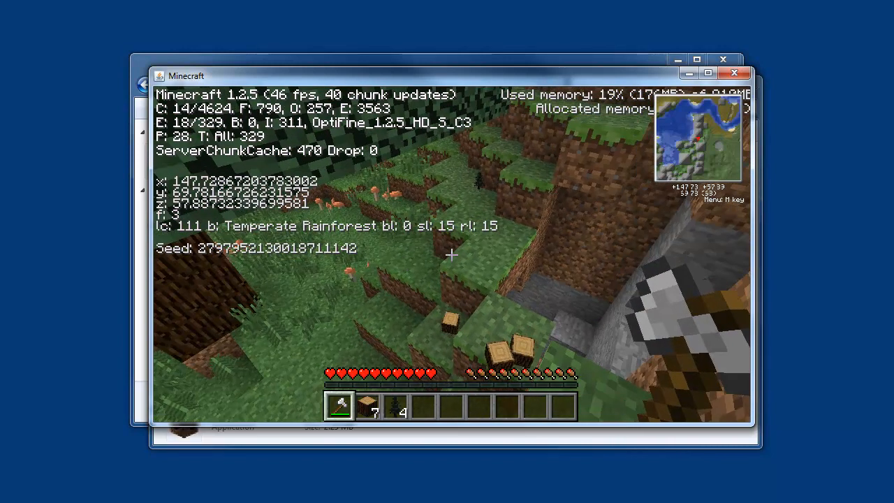
pyautogui.press('Escape')
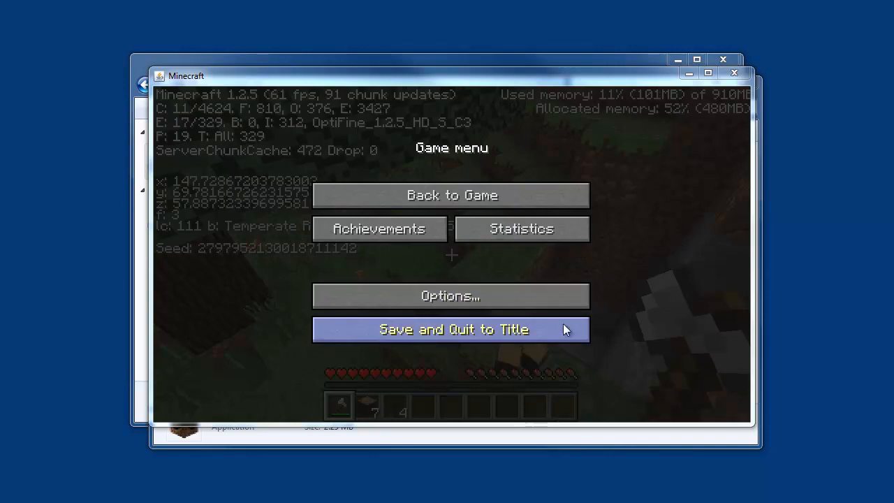
pyautogui.click(545, 199)
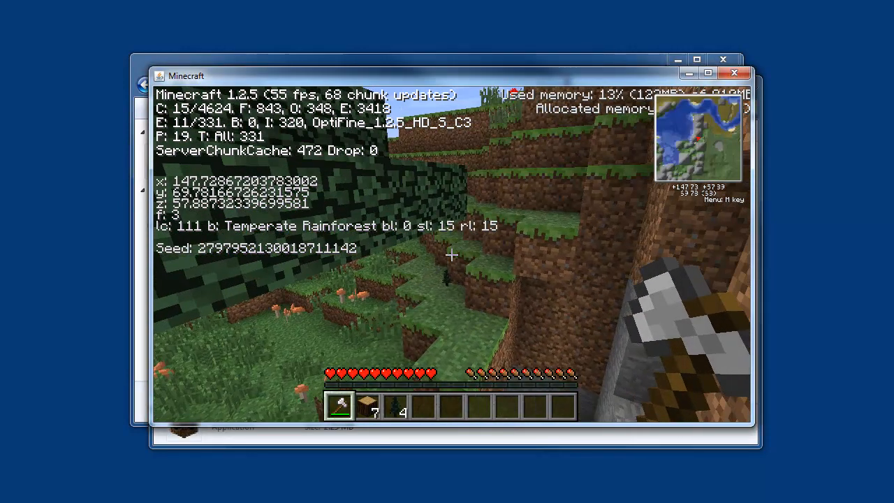
# Collect the remaining dropped logs on the slope and fly up beside the conifer leaves to the meadow.
pyautogui.press('d')
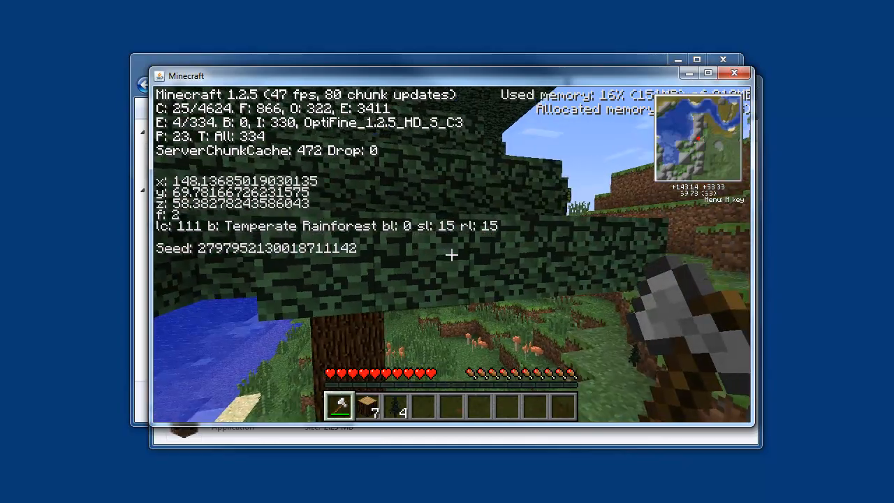
pyautogui.press('w')
pyautogui.press('w')
pyautogui.press('space')
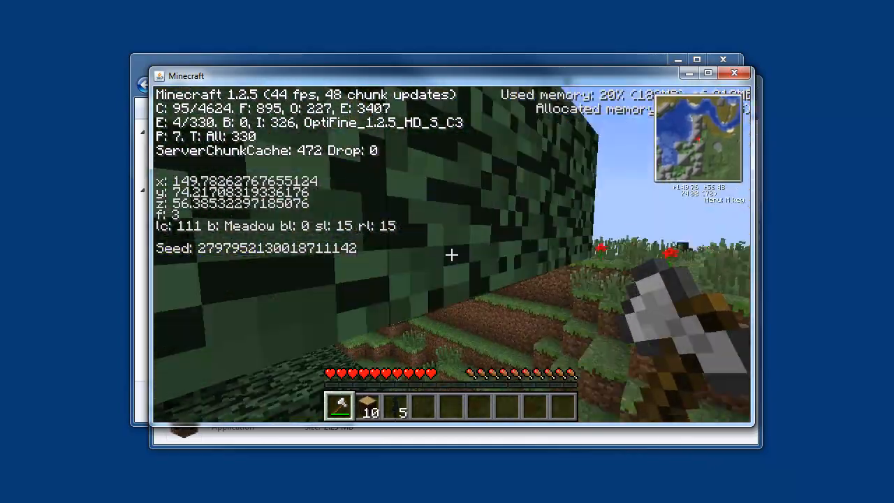
# Fly across the meadow above the river, and save the world and quit to the title screen.
pyautogui.press('w')
pyautogui.press('space')
pyautogui.press('d')
pyautogui.press('w')
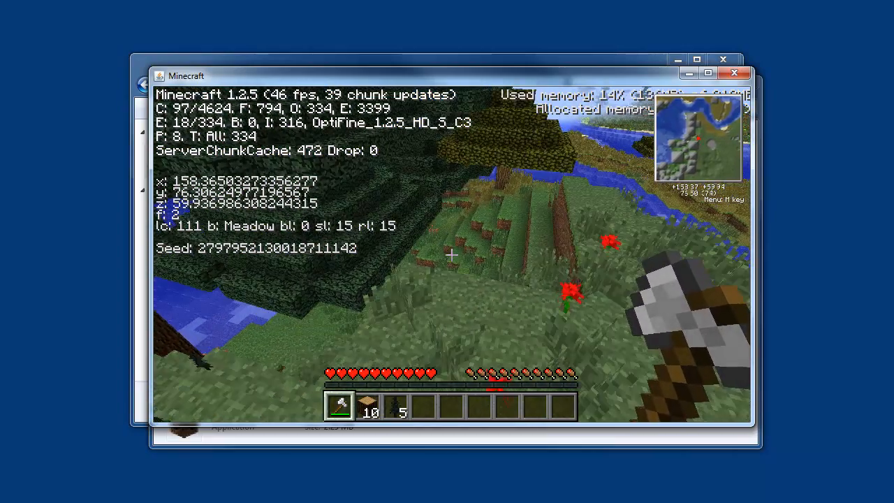
pyautogui.press('Escape')
pyautogui.click(488, 332)
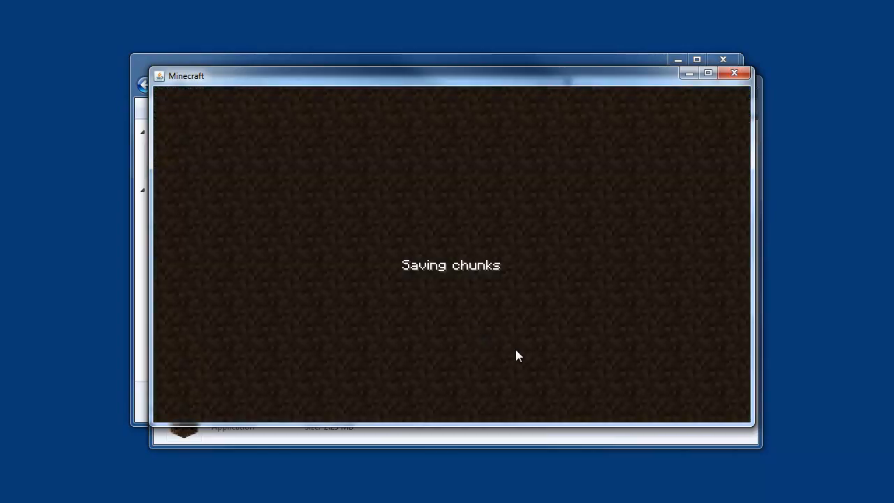